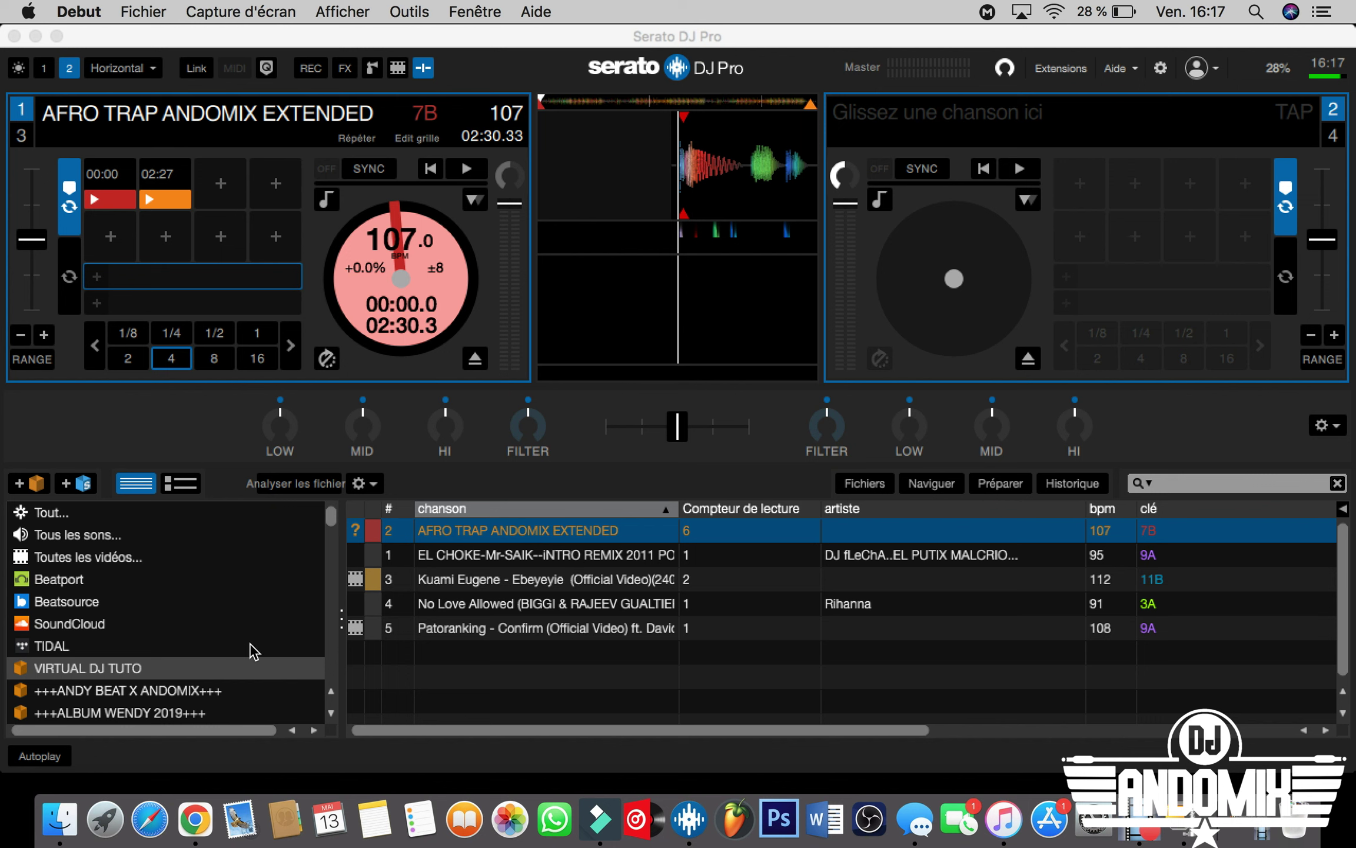
Look through the crates in the library's crate list
scroll(246, 652, down, 4)
scroll(246, 652, up, 1)
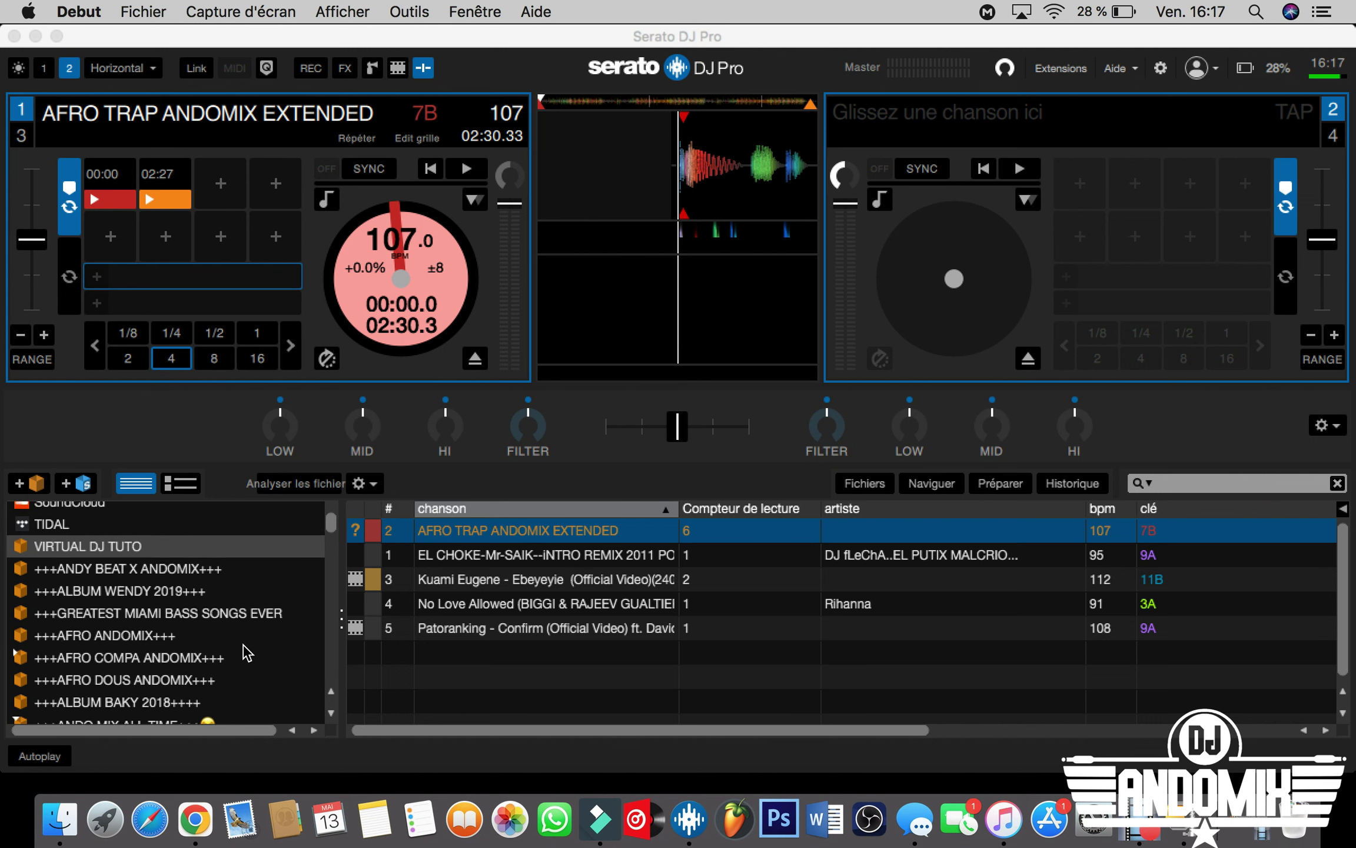
scroll(246, 653, down, 2)
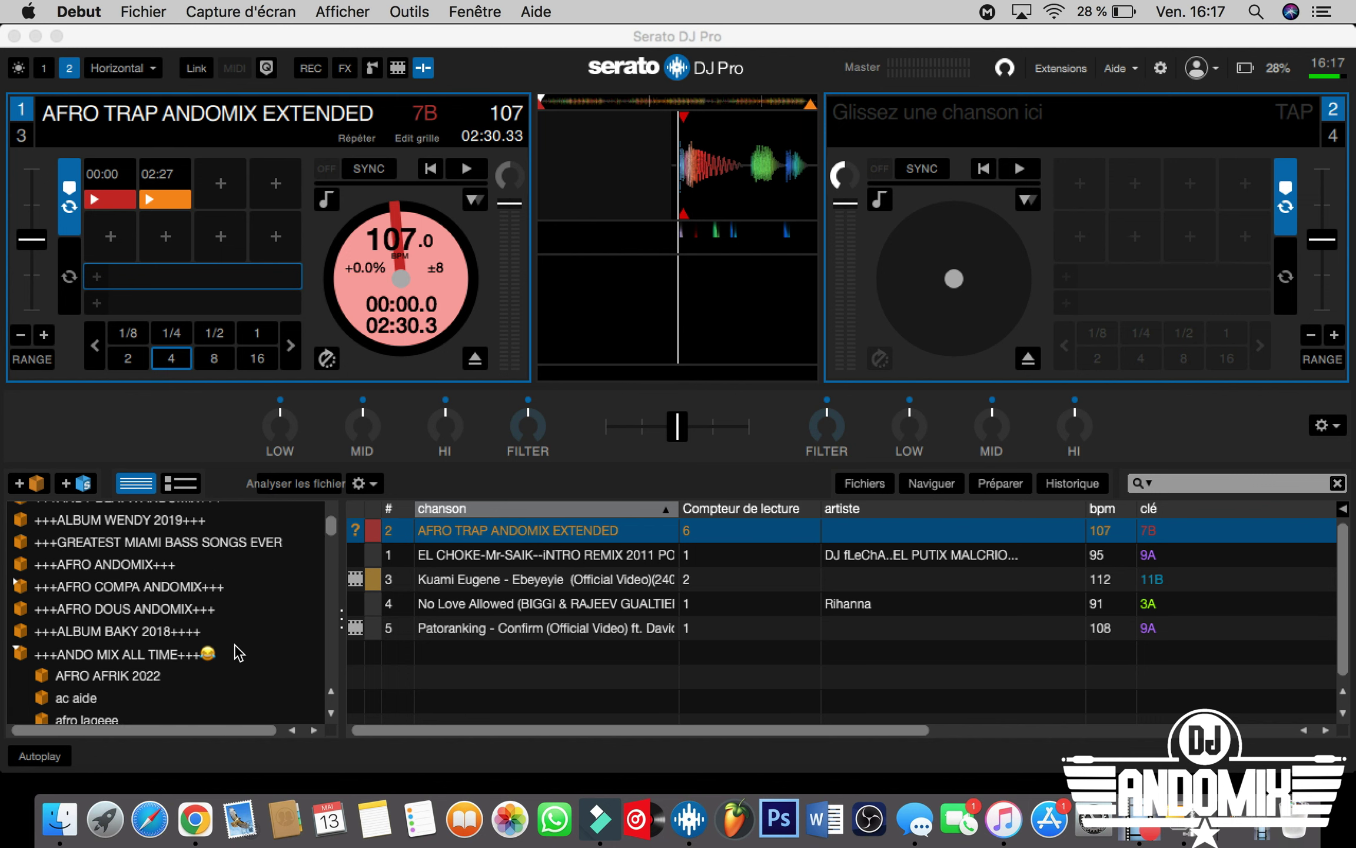
scroll(241, 652, up, 3)
scroll(238, 652, down, 2)
scroll(239, 652, up, 4)
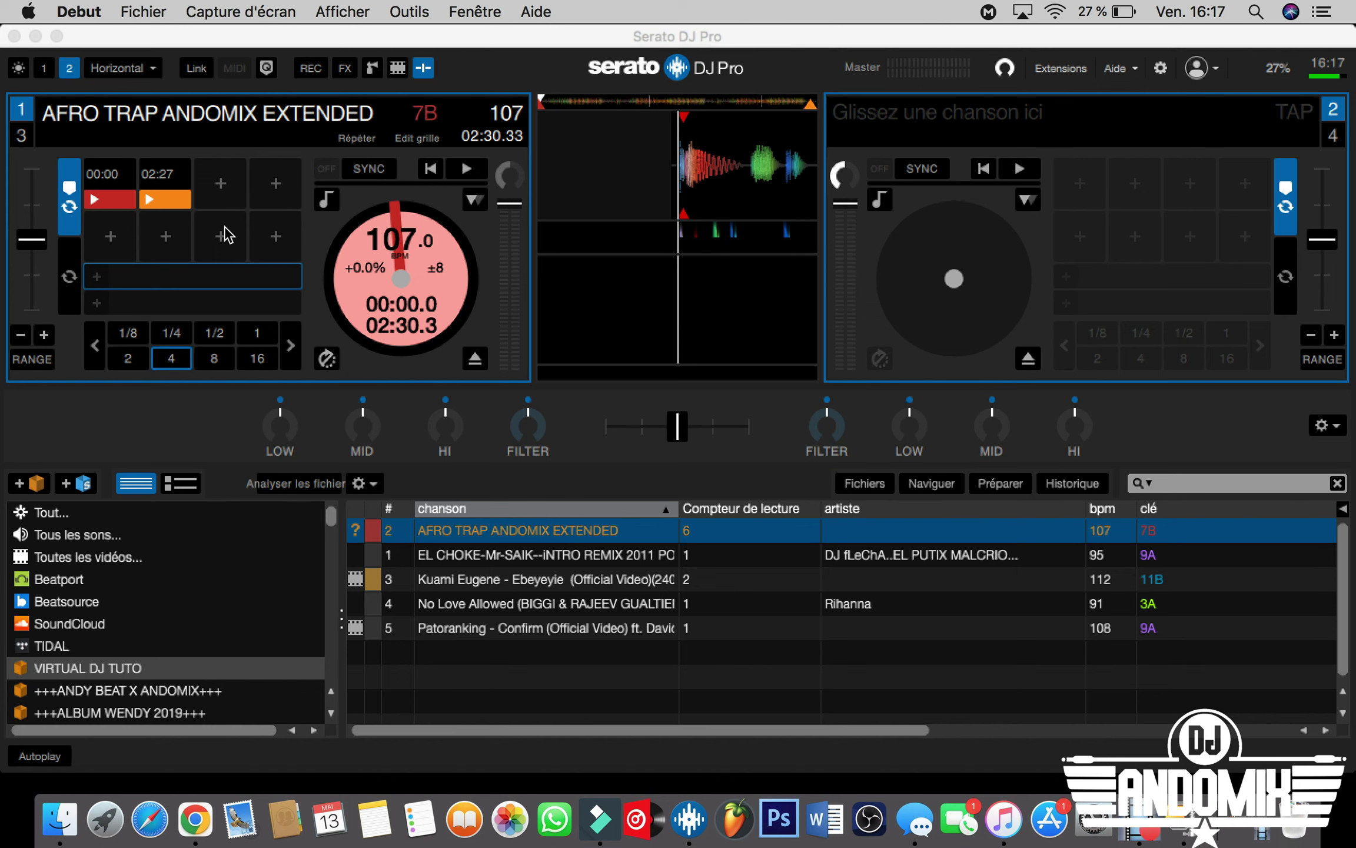
Minimise the DJ window and open the home folder's Musique folder in Finder to view the Serato folders
click(36, 37)
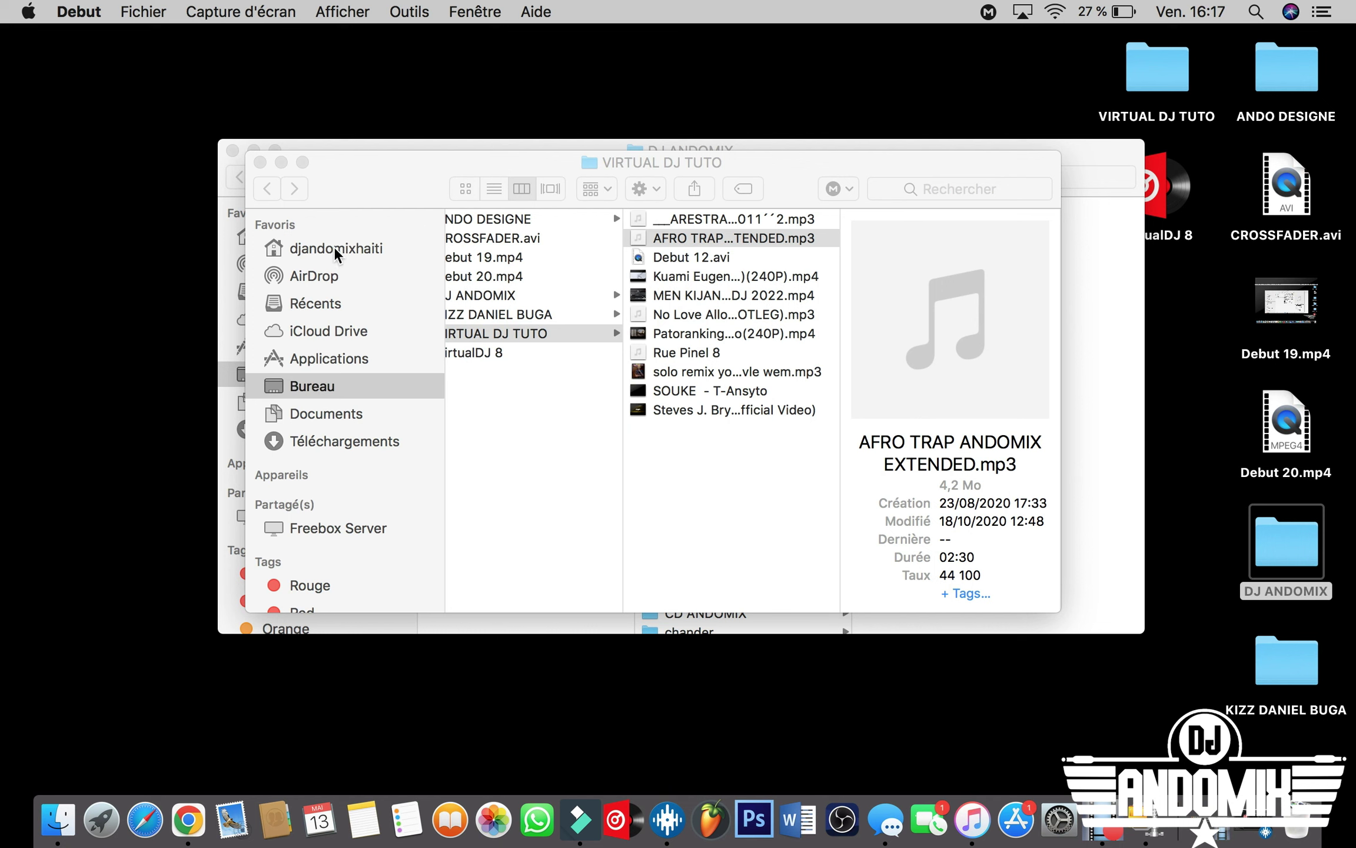
click(334, 247)
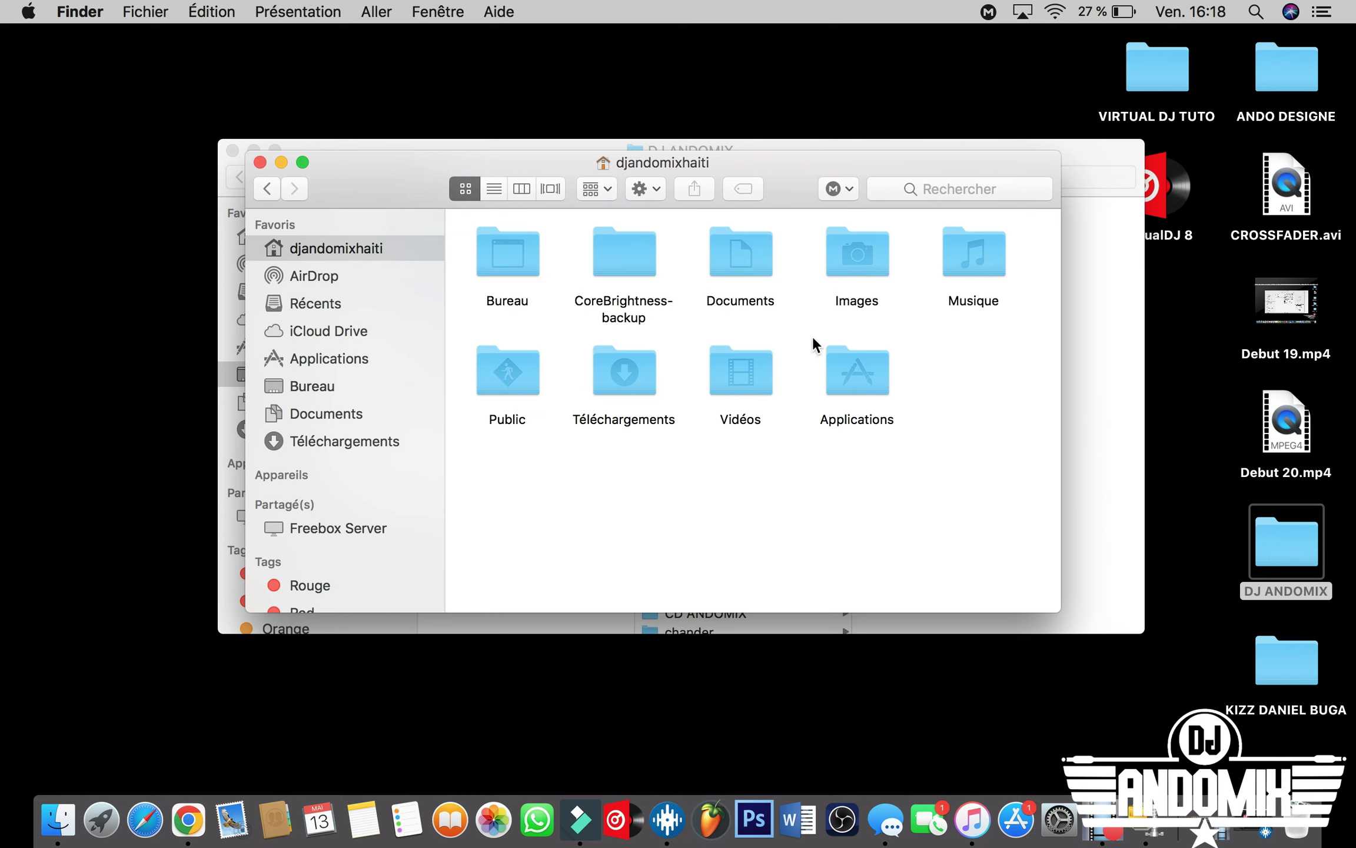
double_click(965, 265)
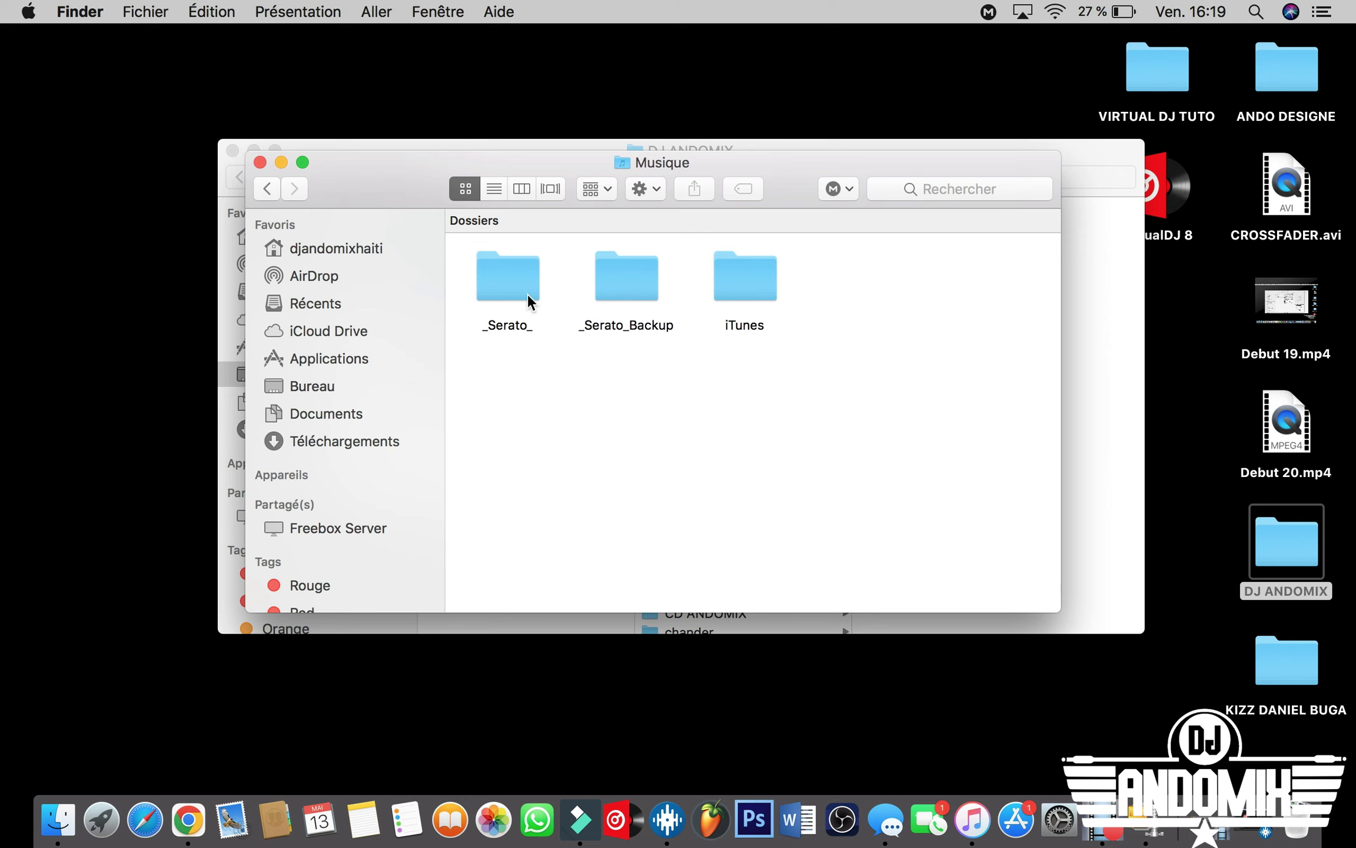
click(357, 248)
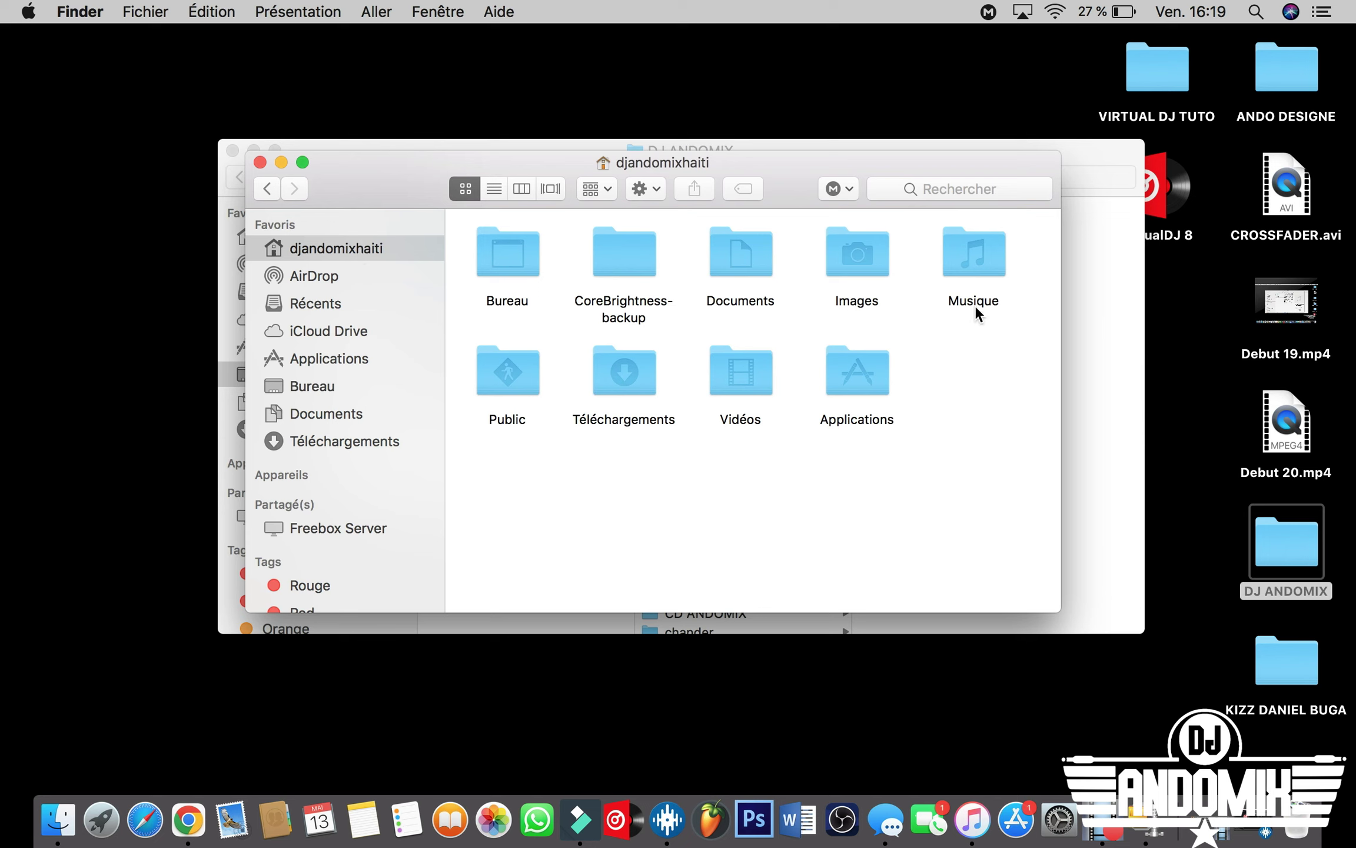
double_click(977, 257)
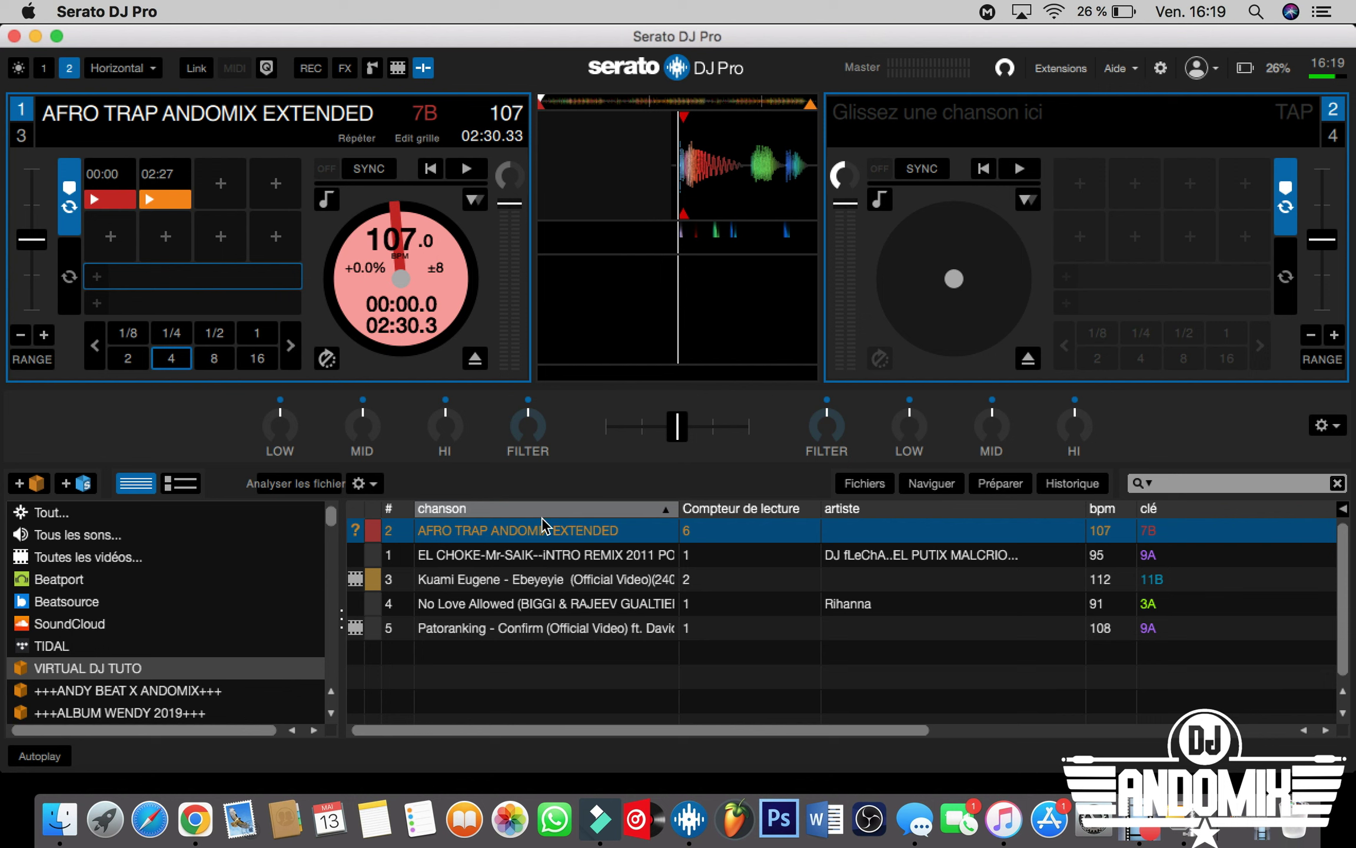
List all library tracks and open the Fichiers browser in the single-deck display
click(92, 518)
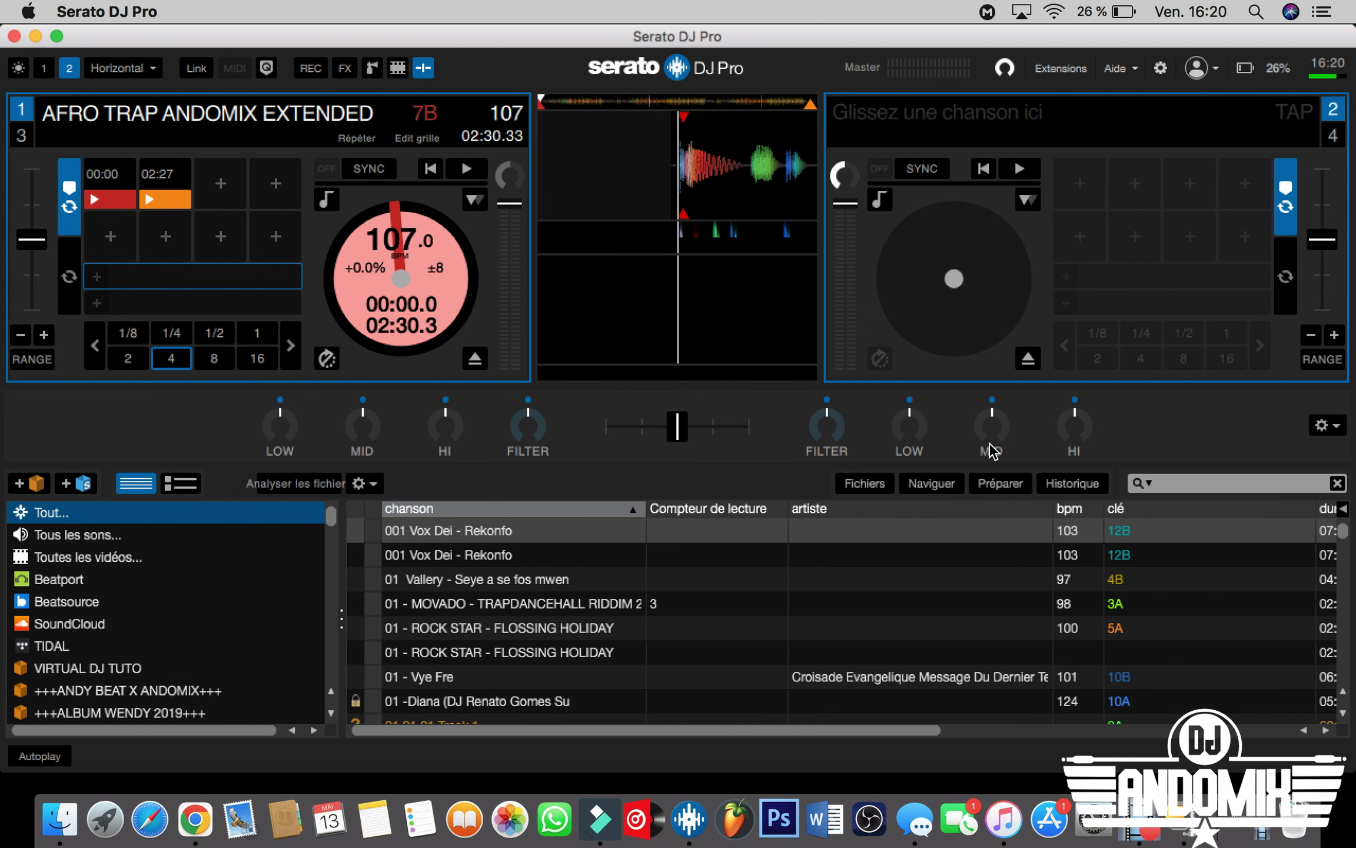
click(876, 486)
click(46, 66)
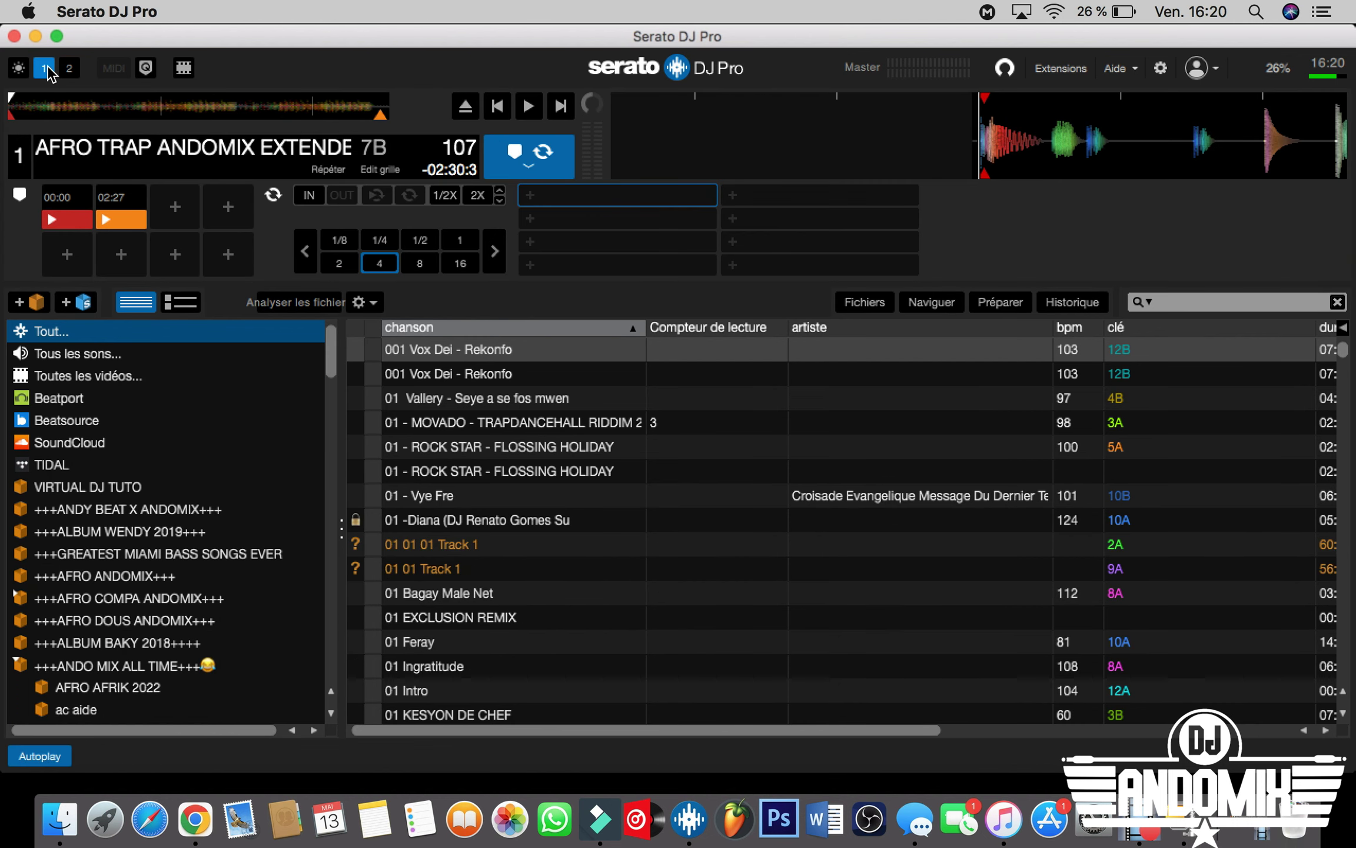
click(863, 303)
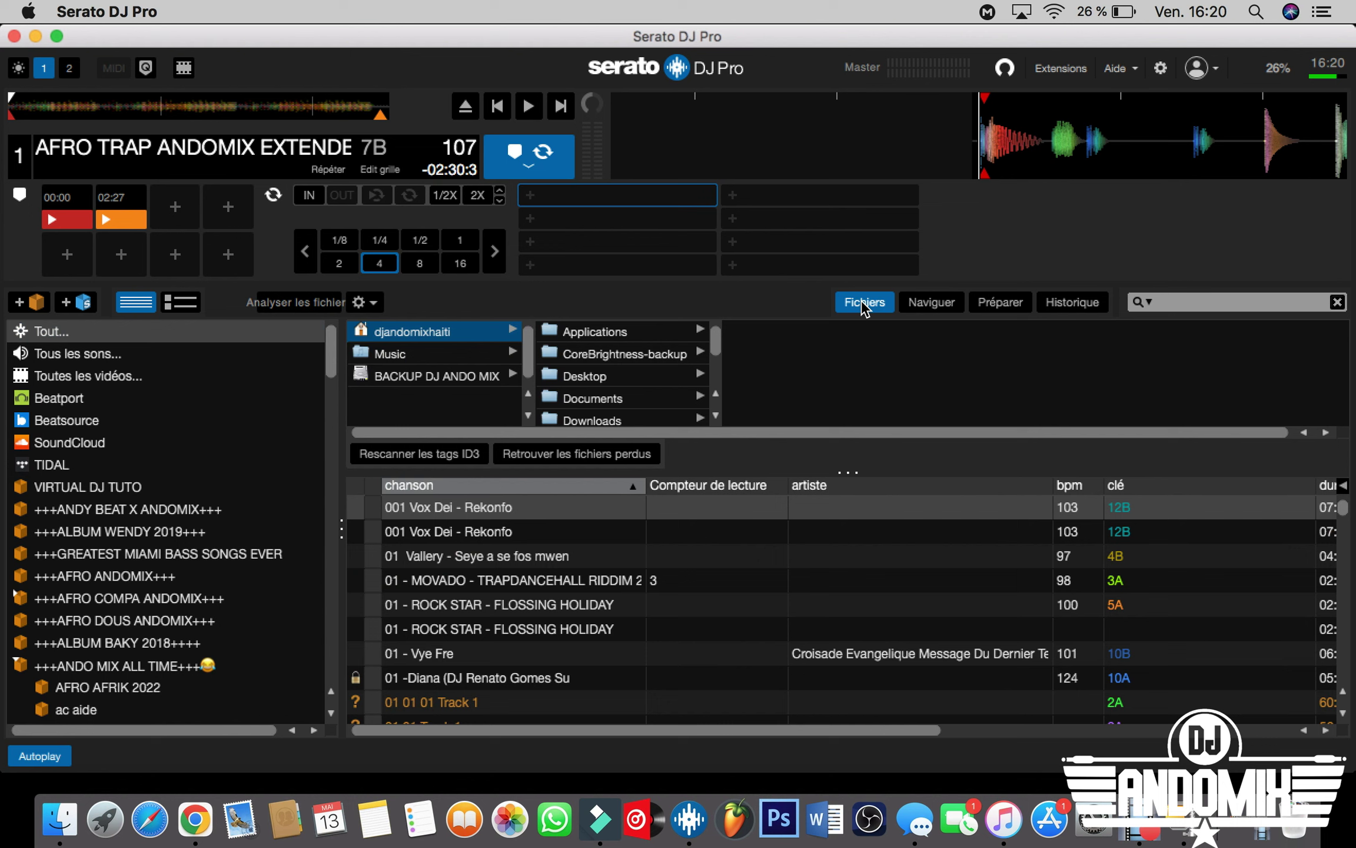
Start and stop a lost-file scan of the Desktop folder, and try to analyse the library files
click(567, 379)
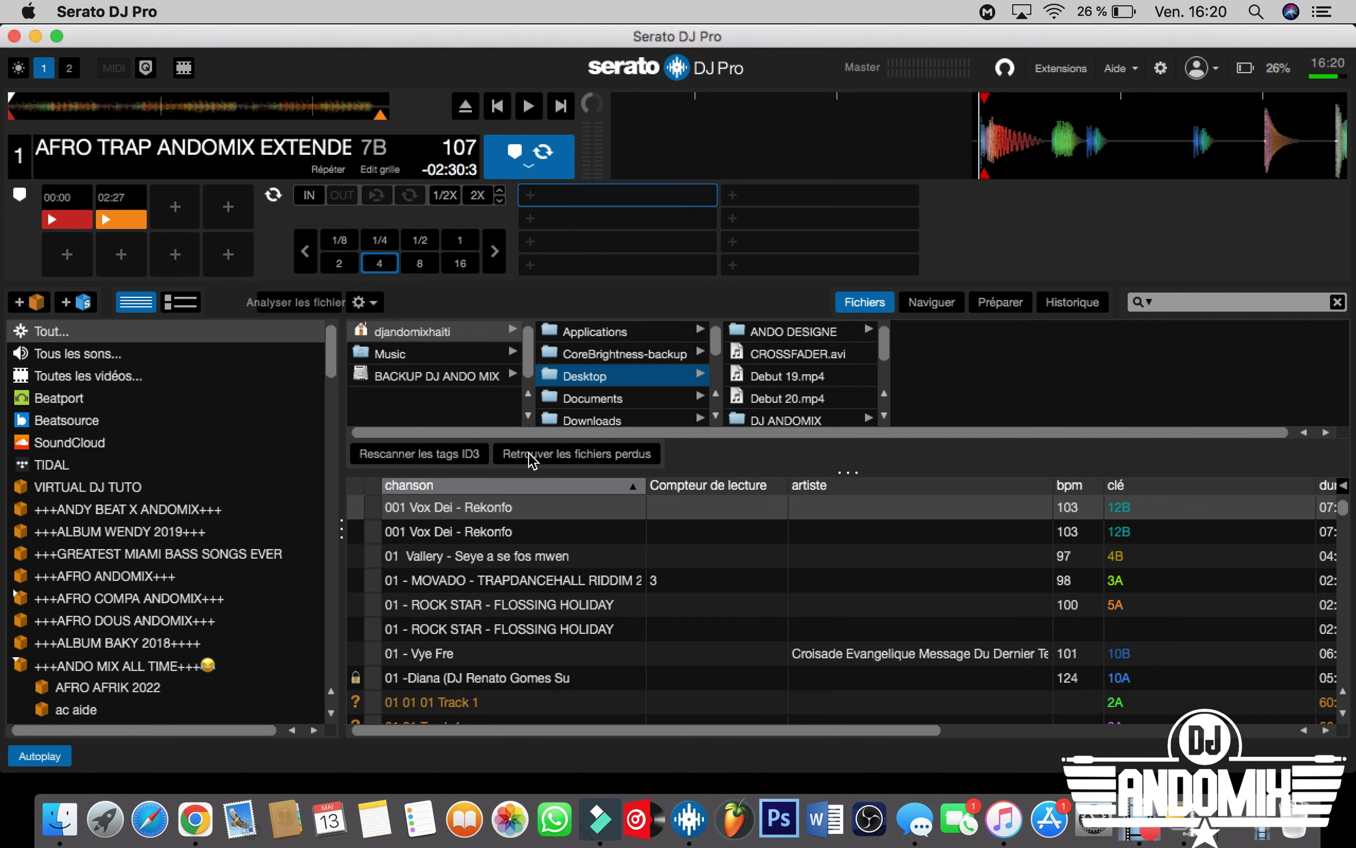
click(589, 453)
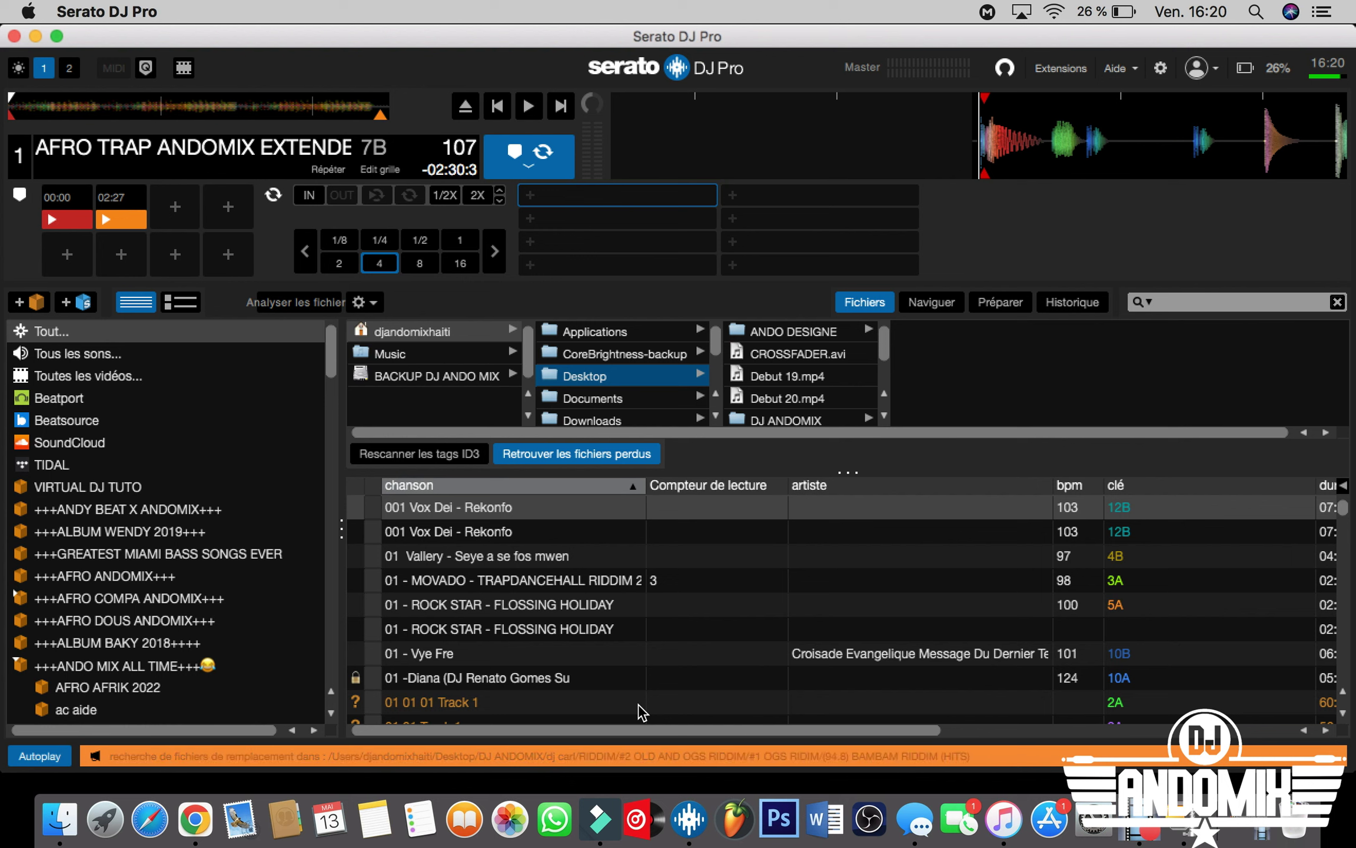
click(561, 463)
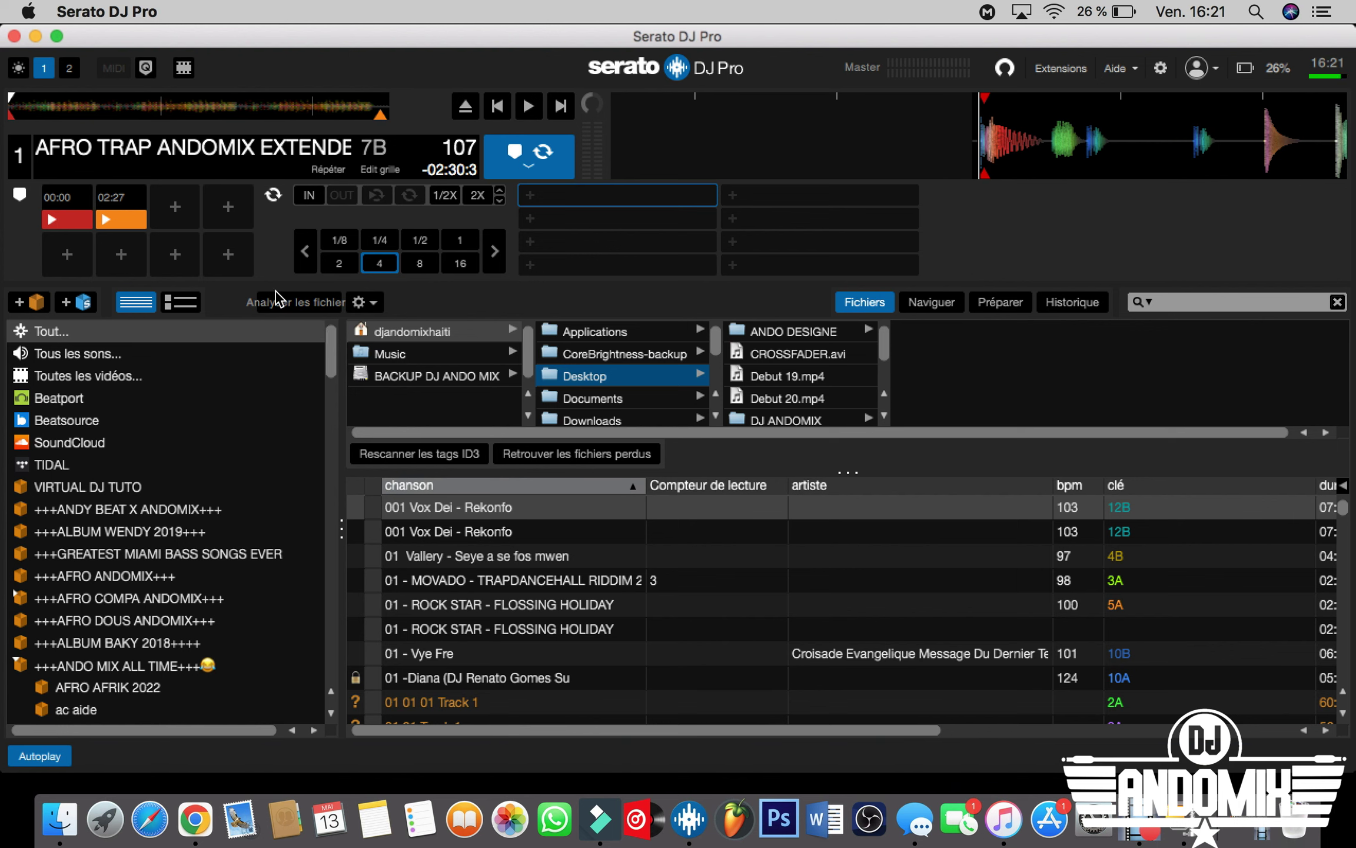
click(288, 300)
click(288, 303)
Switch back to the two-deck display and review the song-loading options in the DJ preferences
click(1161, 71)
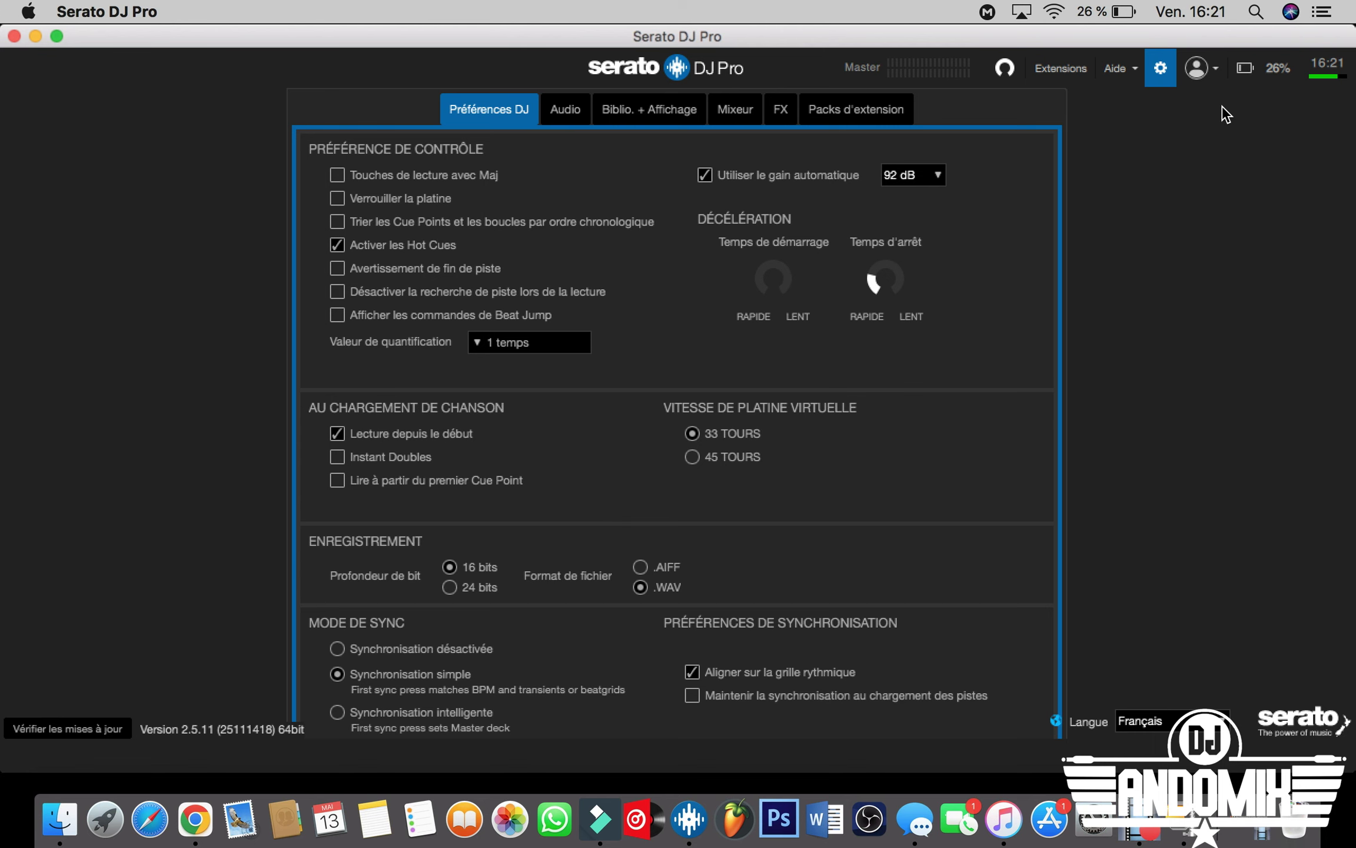
click(1160, 68)
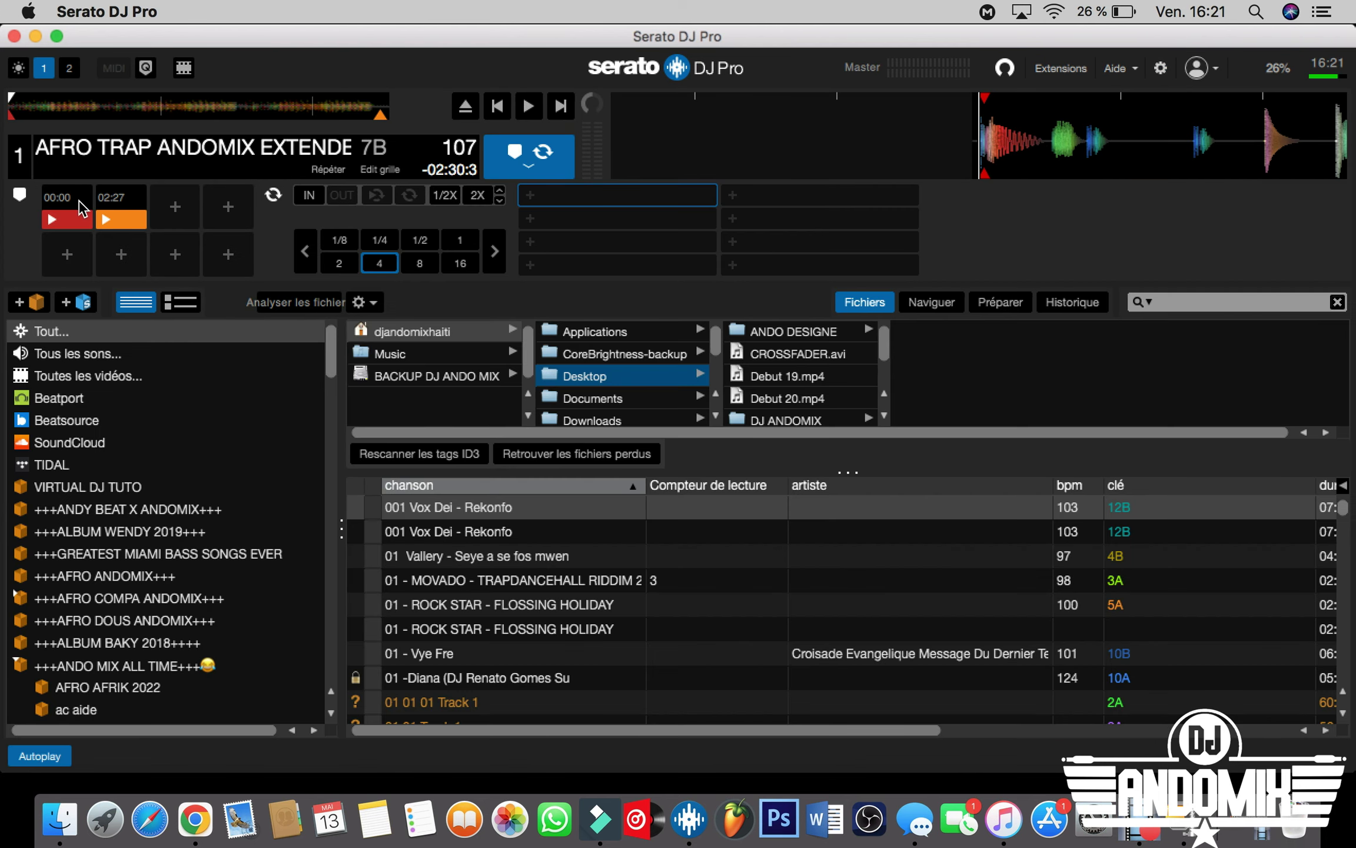
click(69, 69)
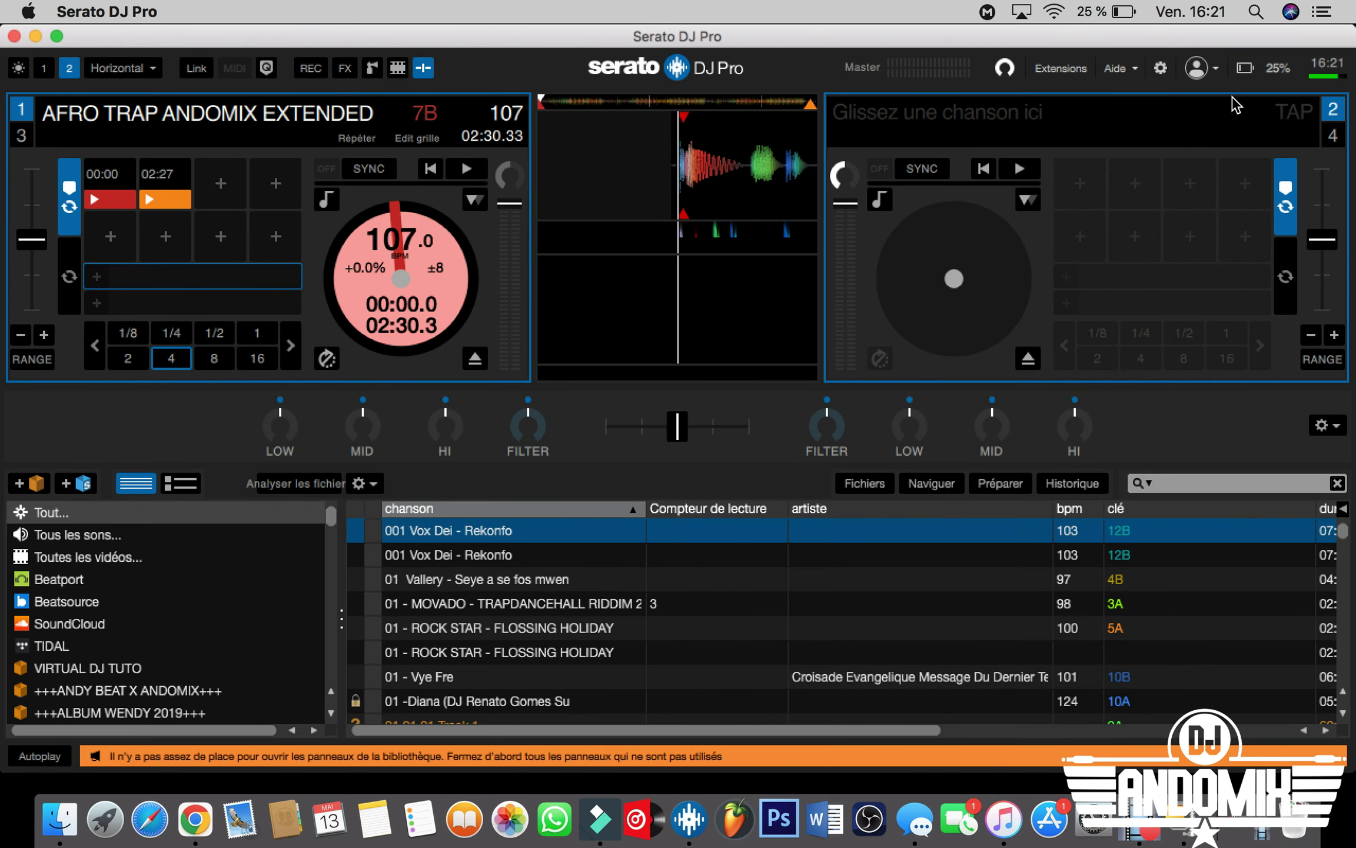
click(1161, 68)
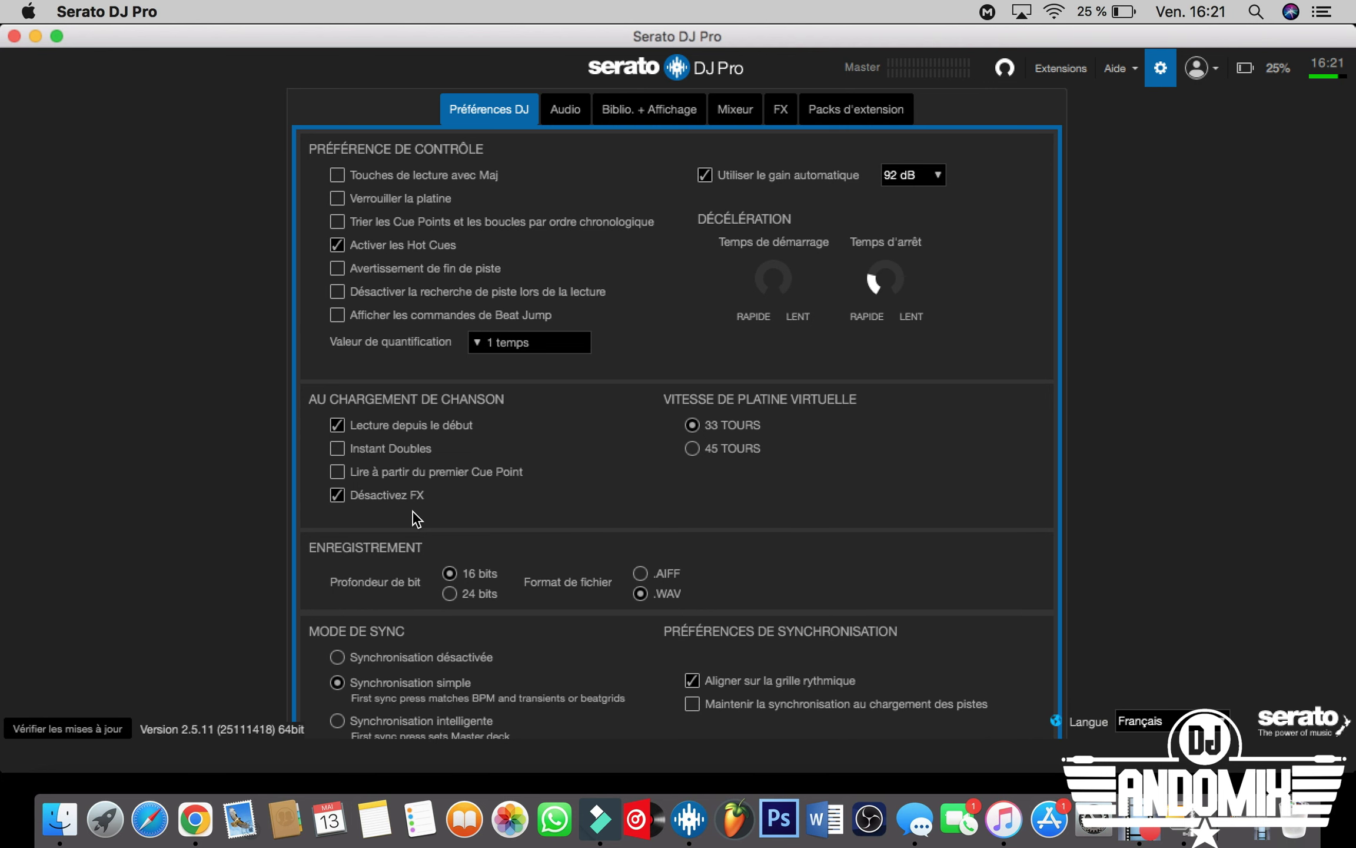
click(1156, 66)
Show the effects panel and turn on Combo FadeEcho in FX unit 1
click(347, 69)
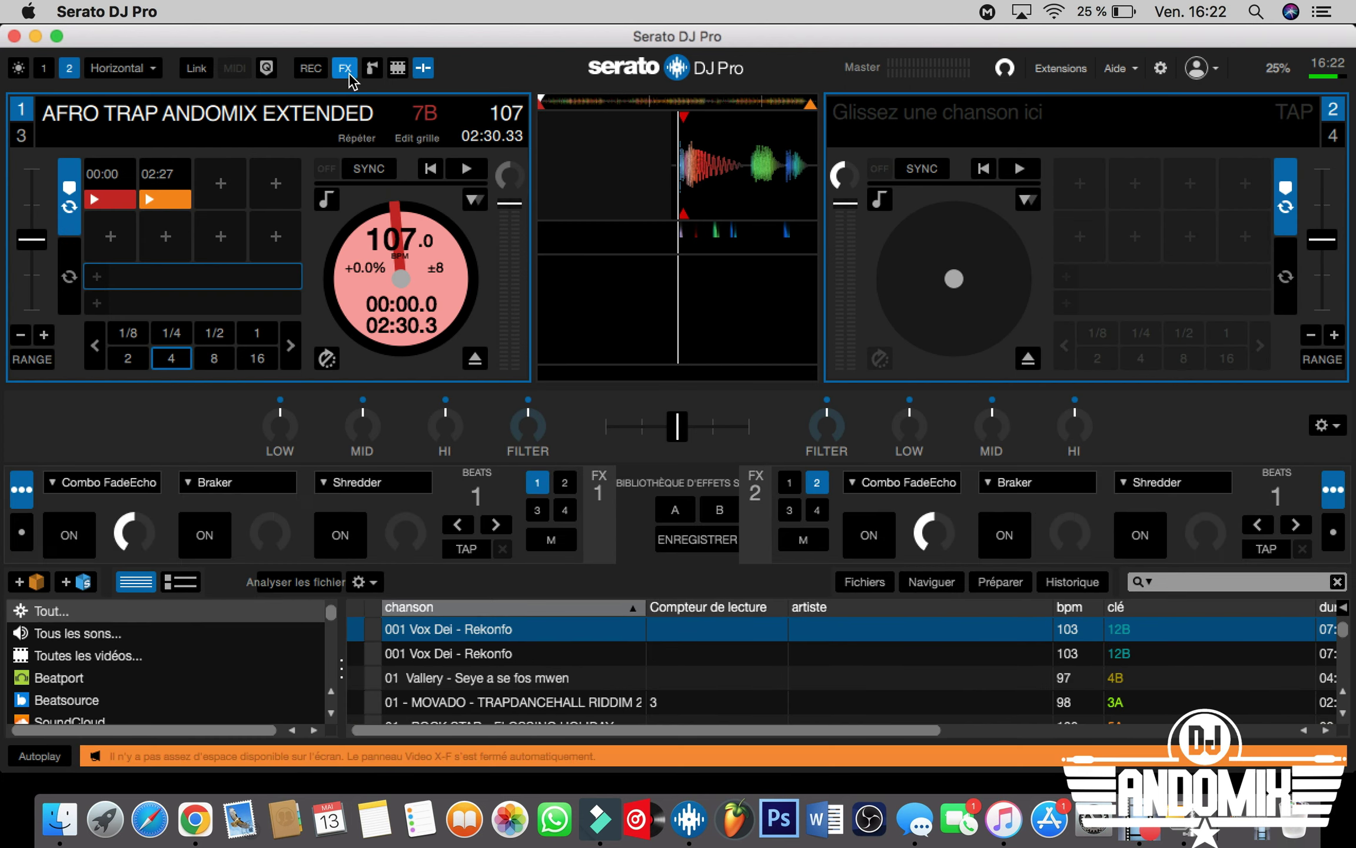
click(78, 536)
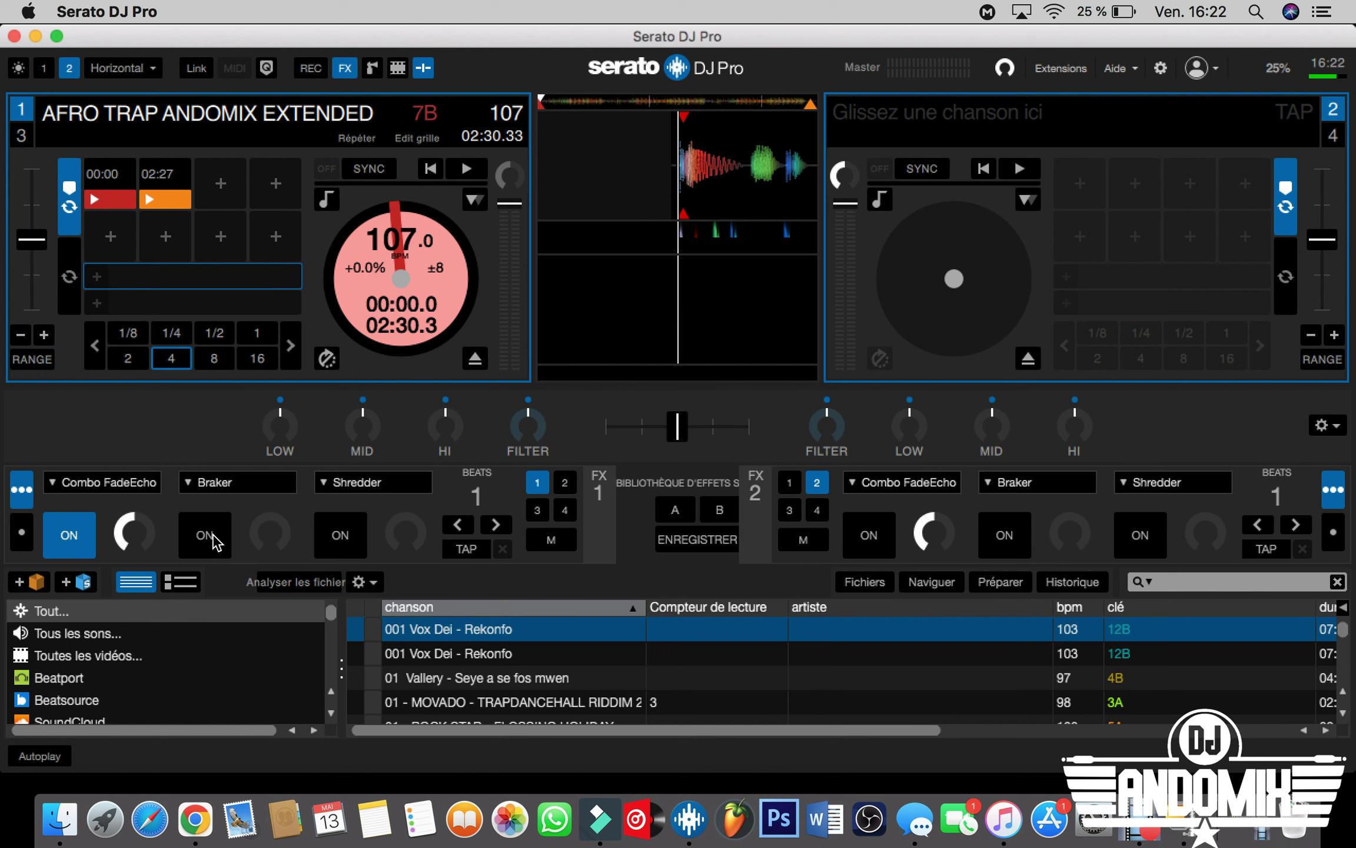
click(76, 534)
click(72, 535)
Check the Désactivez FX option in the DJ preferences and the library options in the library and display settings
click(1160, 68)
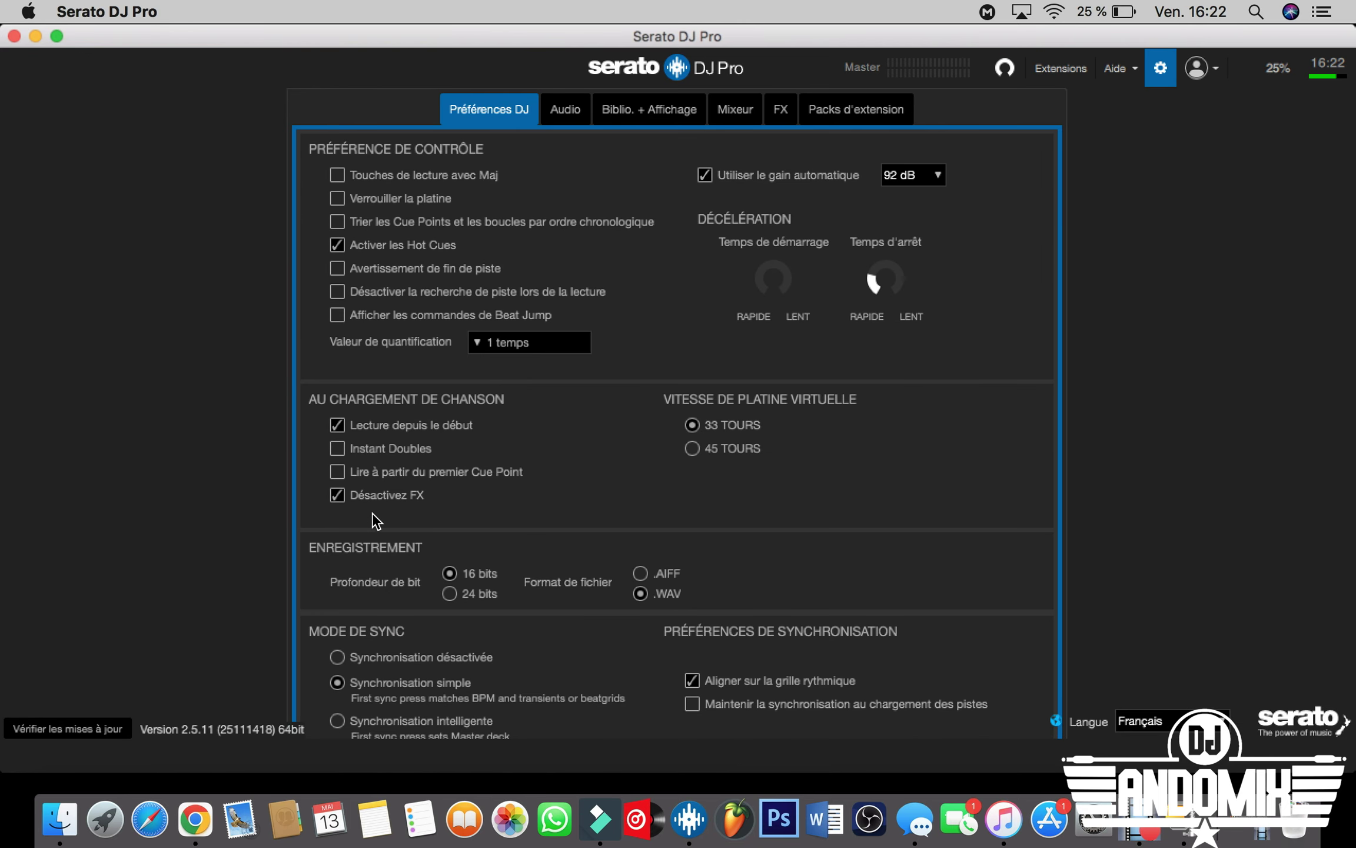
click(1172, 66)
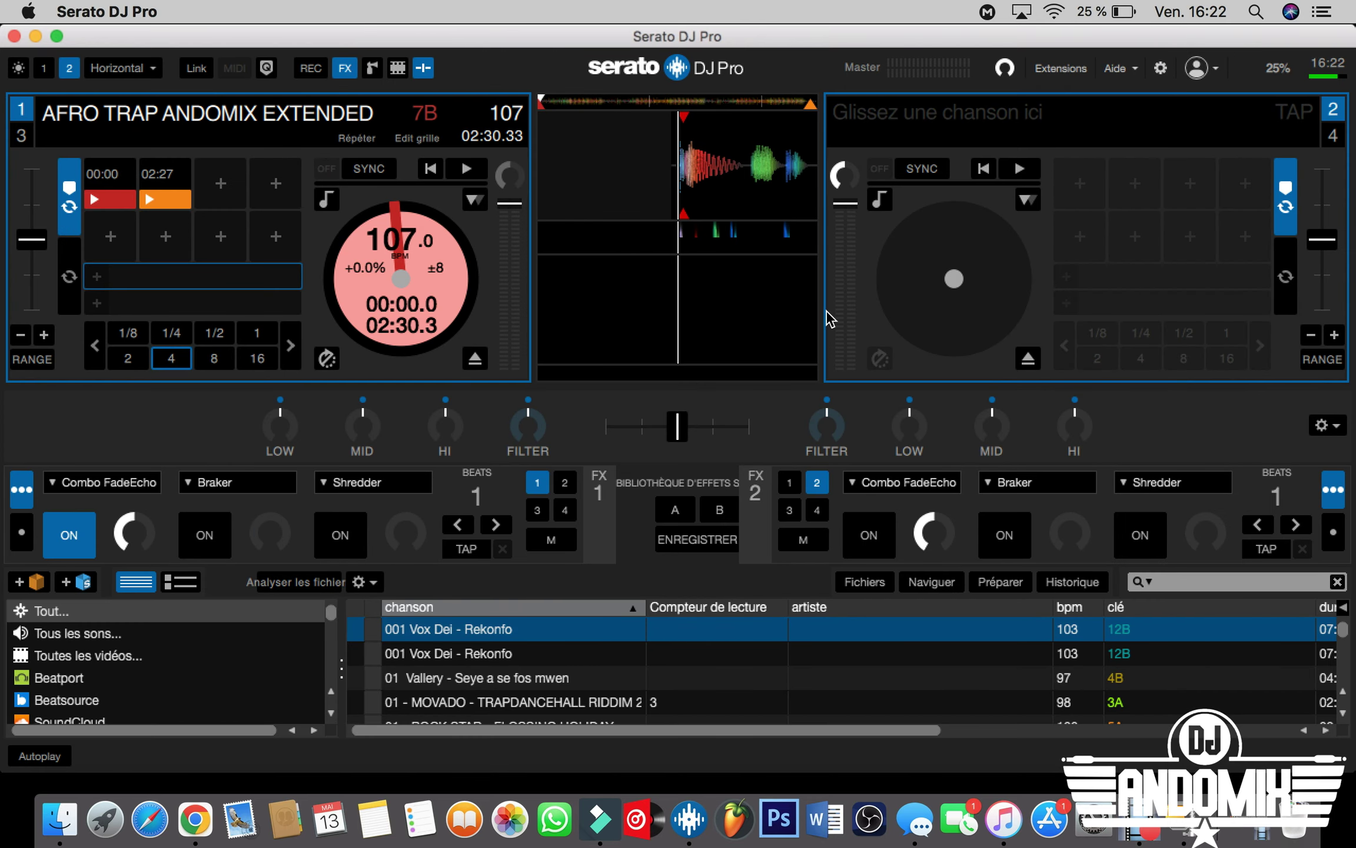
click(1154, 73)
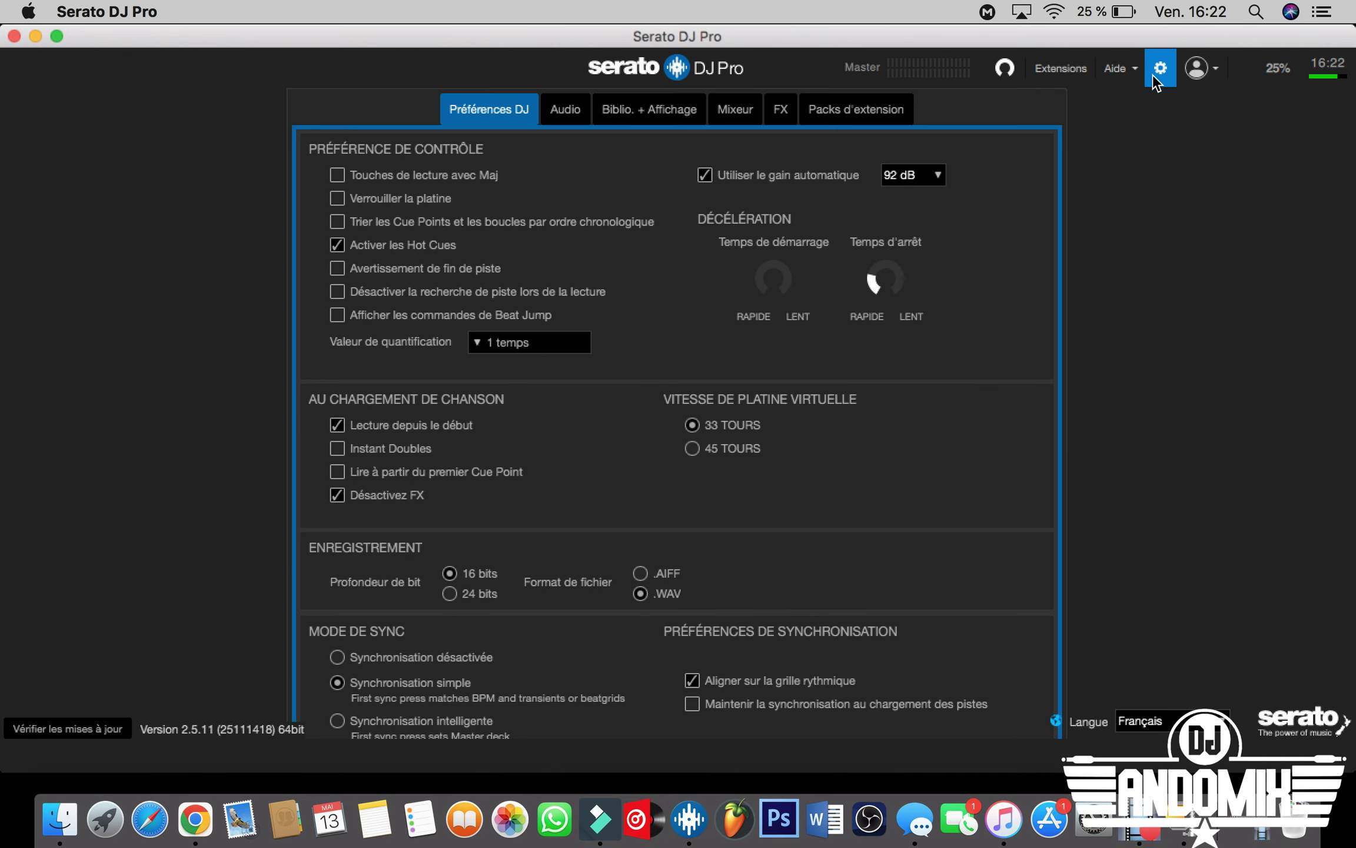
click(659, 105)
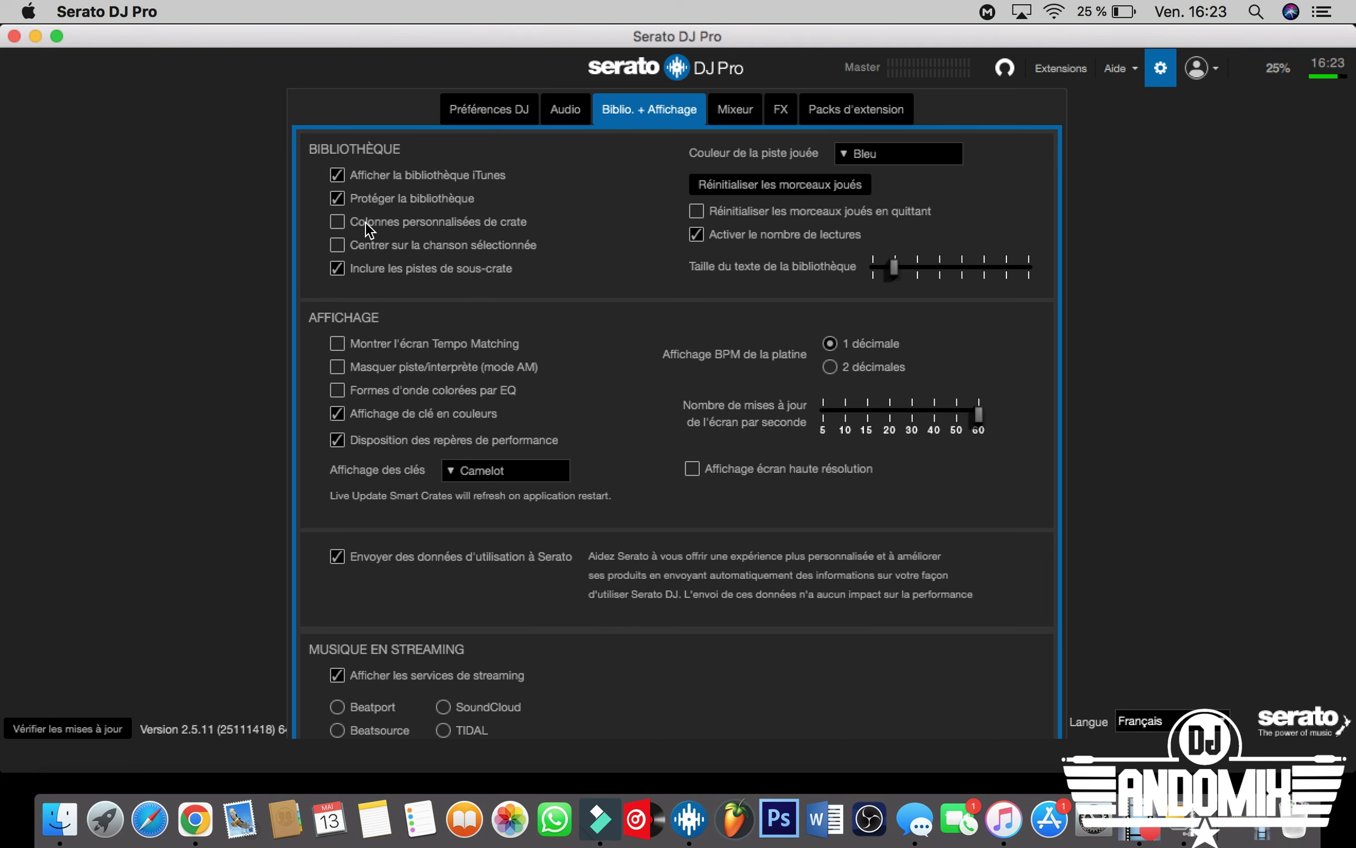
click(1170, 68)
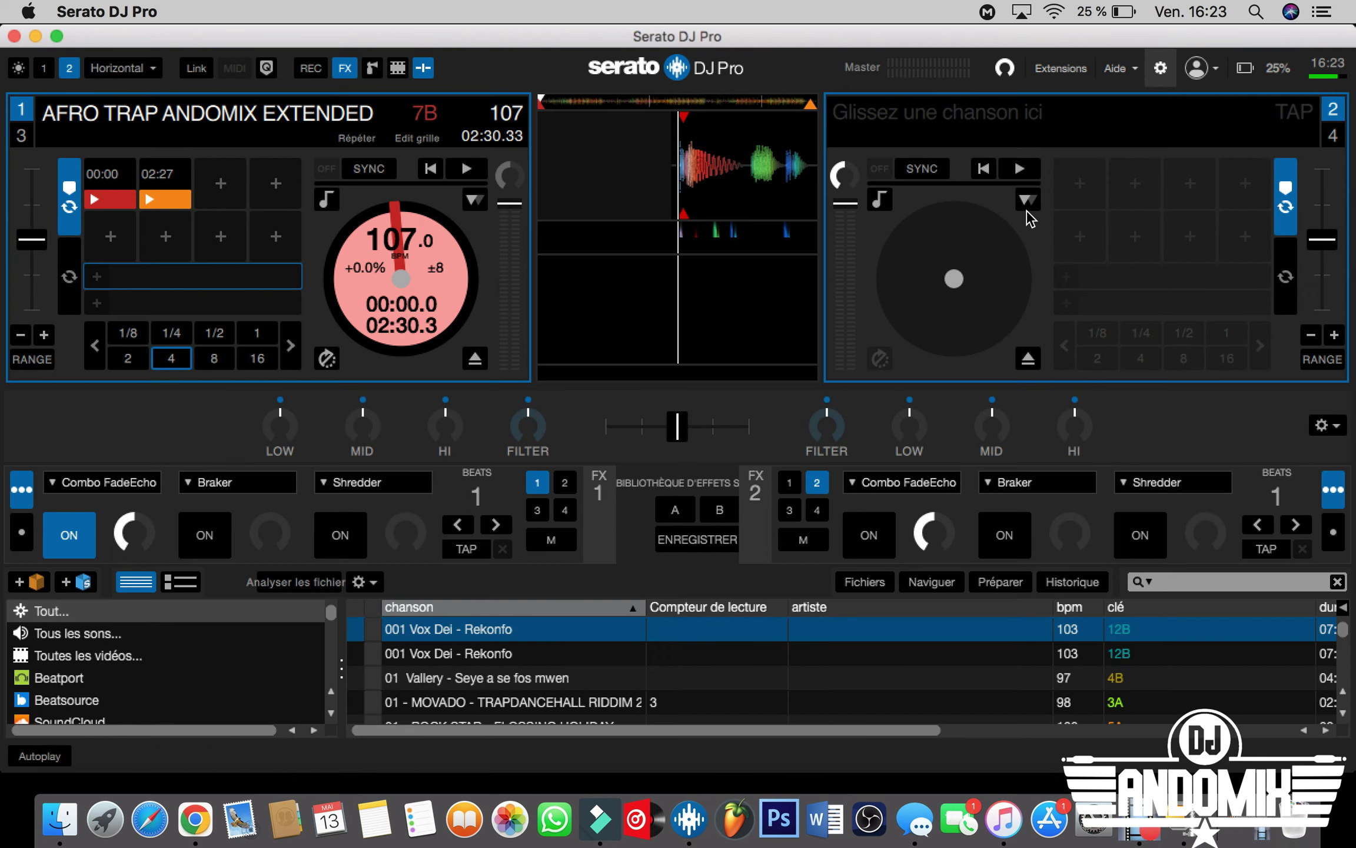
Try to delete and edit the first track, 001 Vox Dei - Rekonfo, while Protéger la bibliothèque is on
key(BackSpace)
click(494, 636)
click(495, 636)
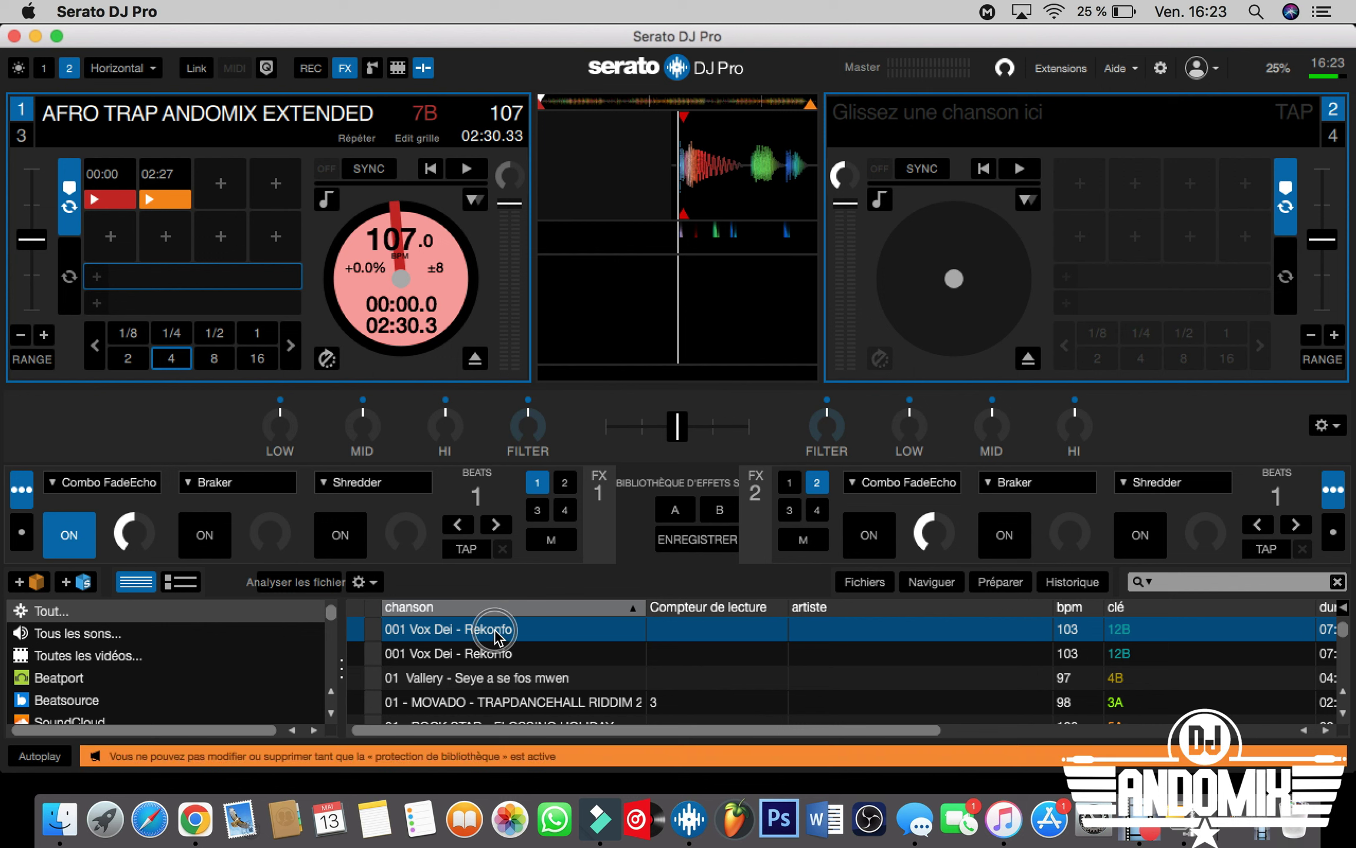
click(495, 635)
click(494, 633)
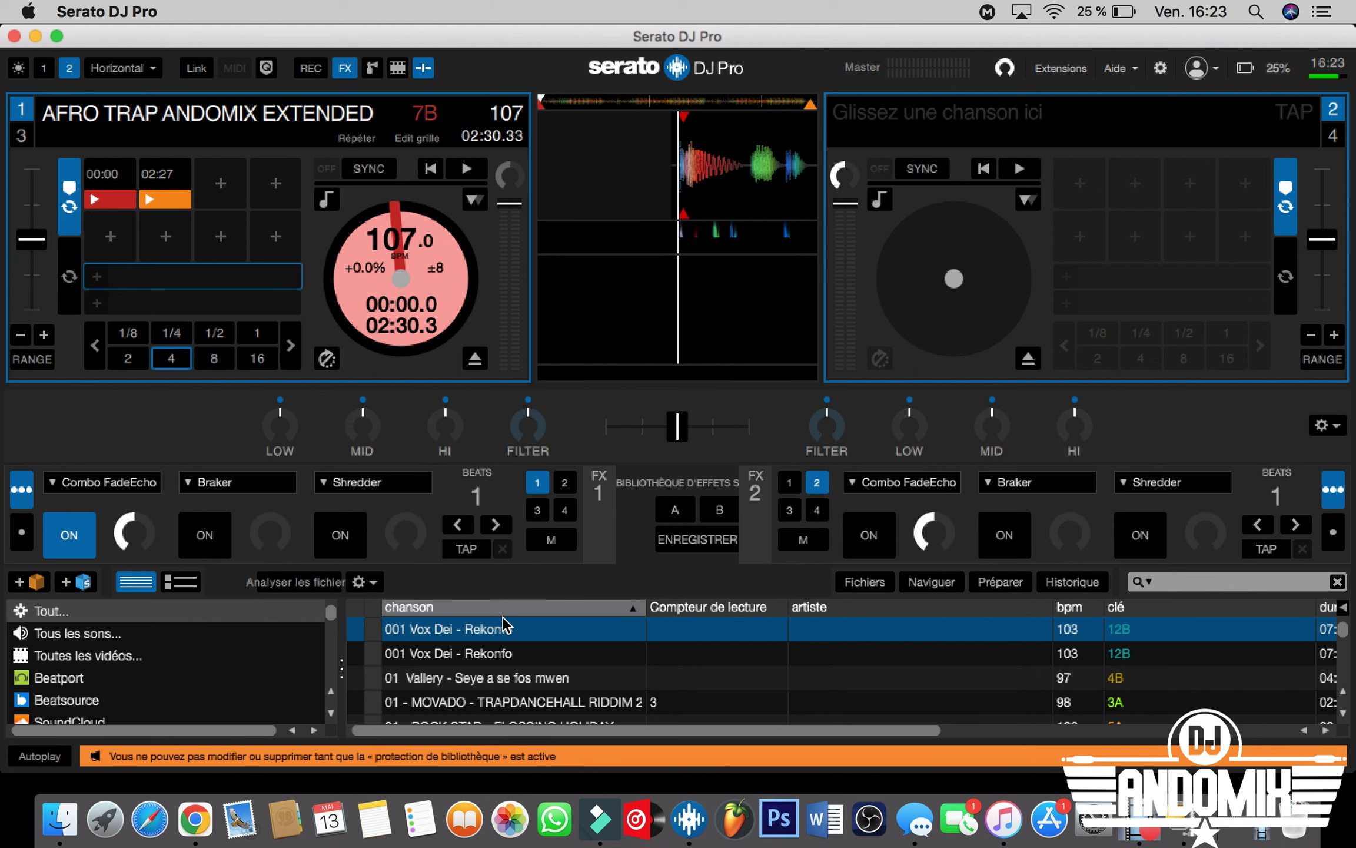
click(504, 625)
Turn off Protéger la bibliothèque, and open the first track's title for editing, leaving it without changes
click(1159, 69)
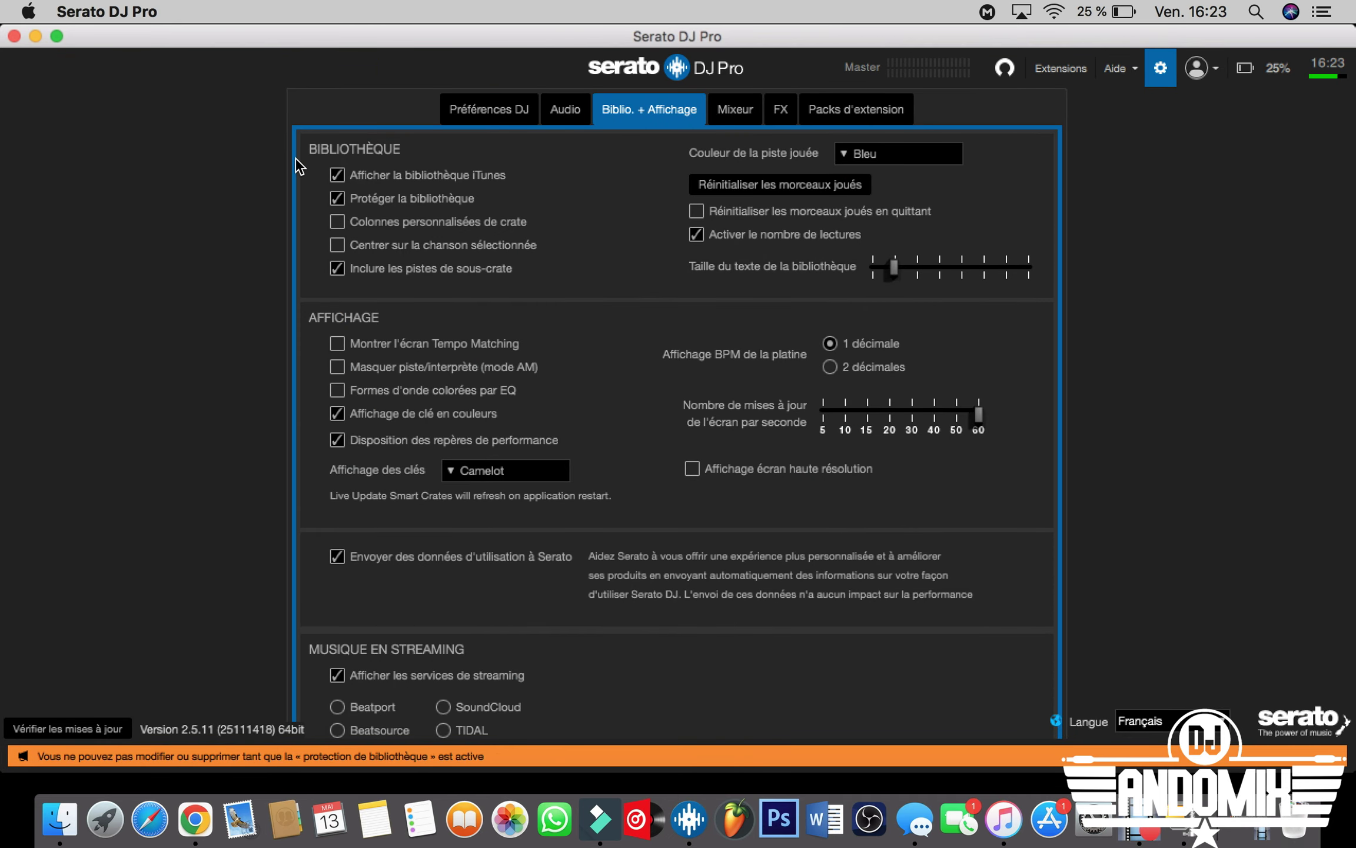
click(337, 199)
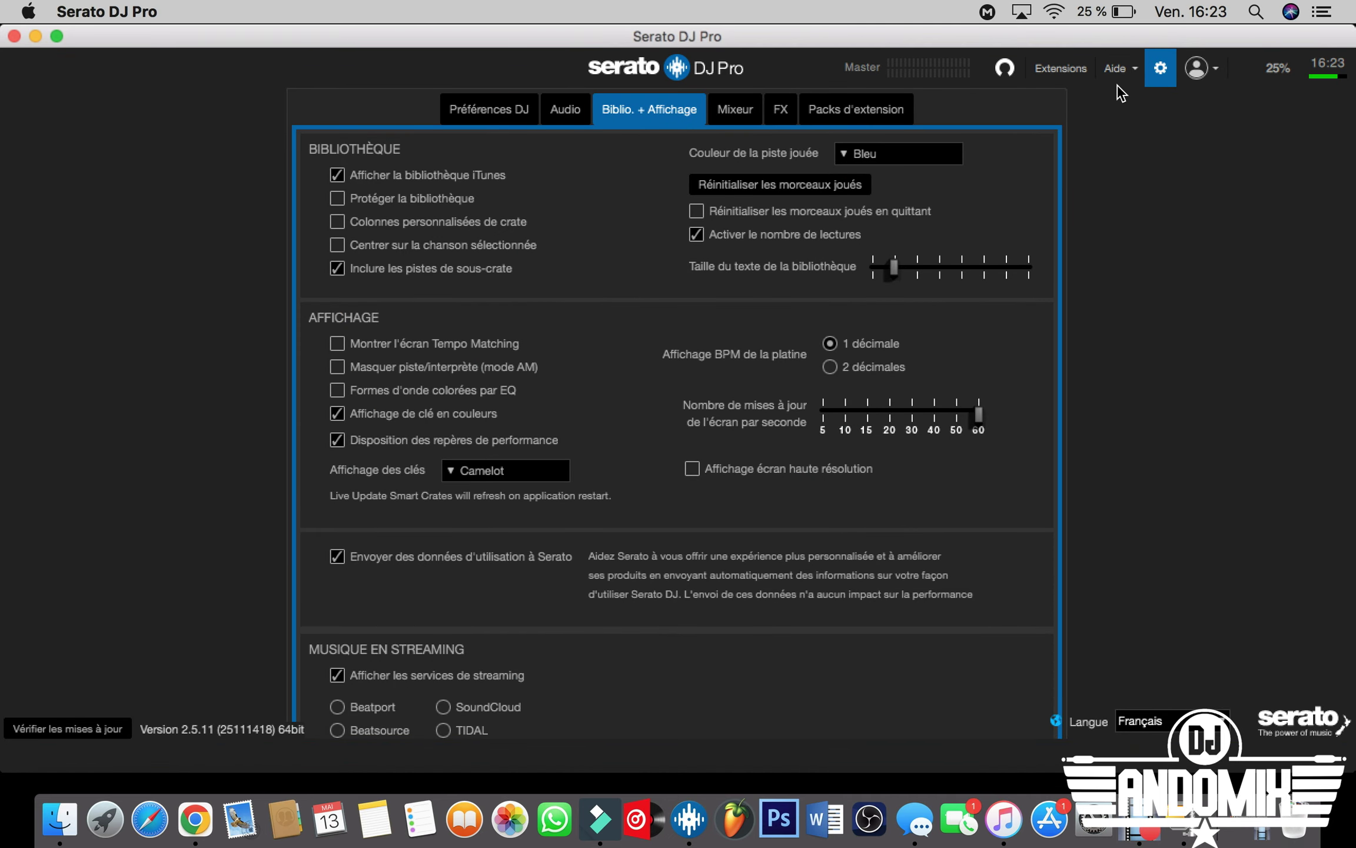
click(1172, 73)
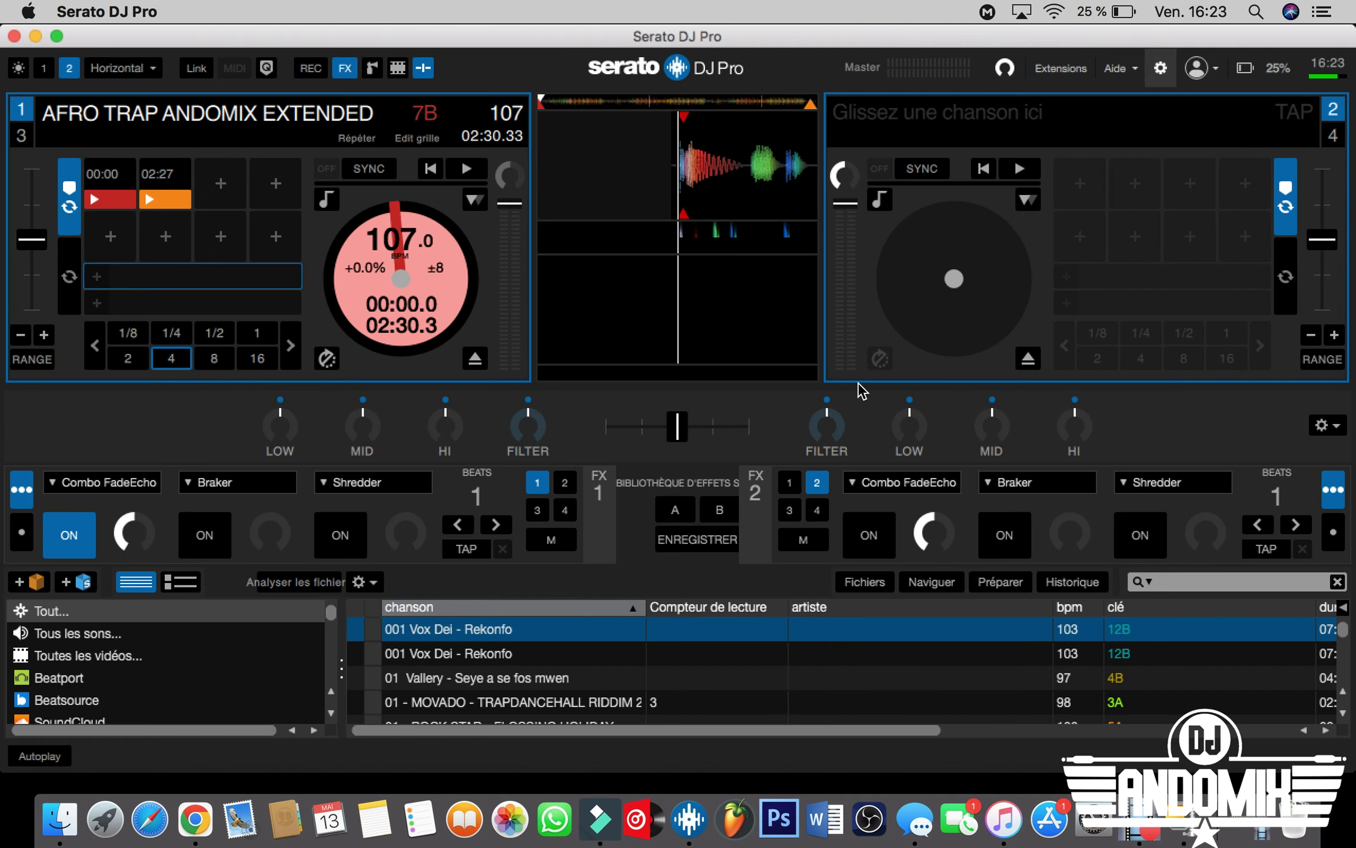
click(509, 631)
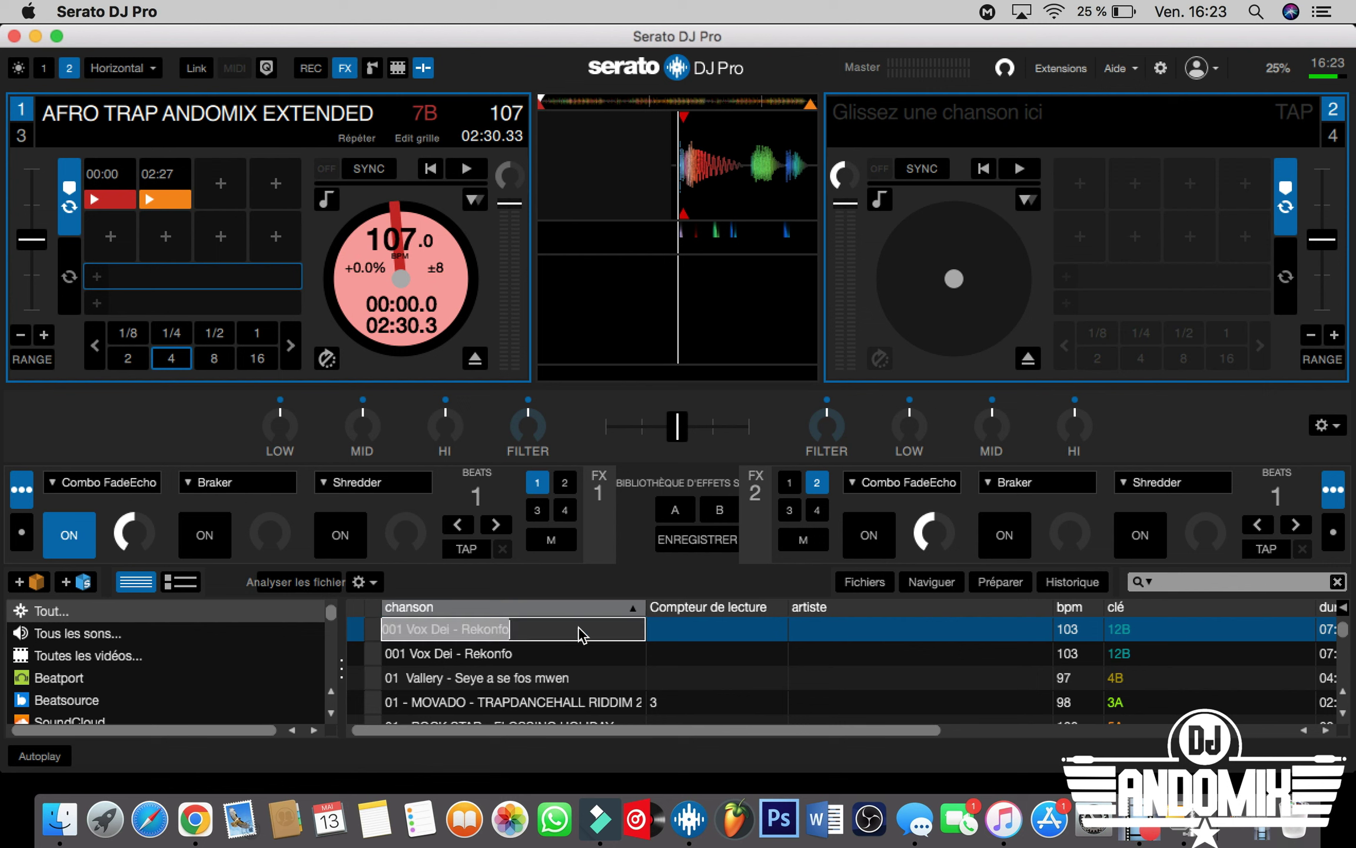
click(730, 627)
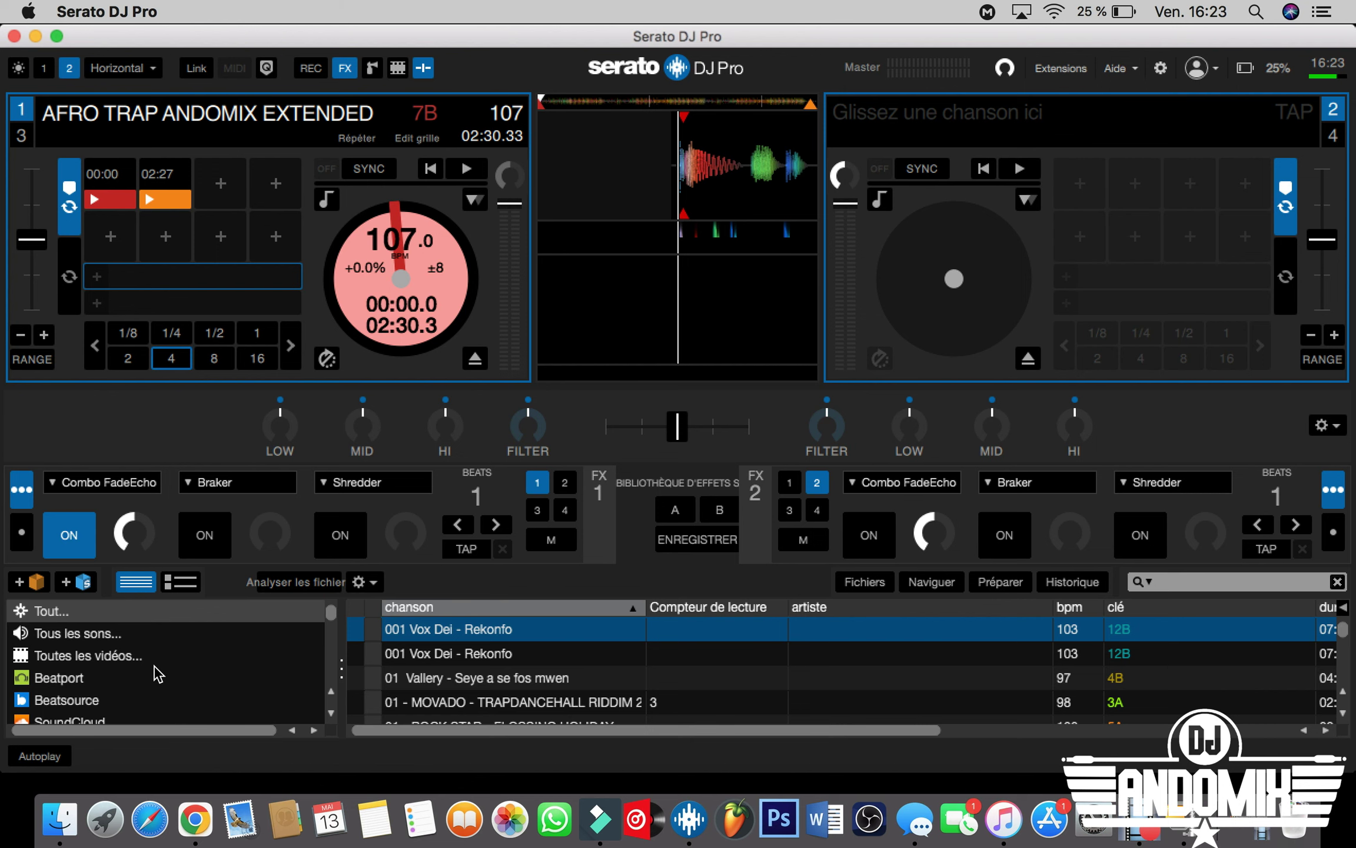
Toggle the Protéger la bibliothèque option again in the library settings
scroll(158, 673, down, 3)
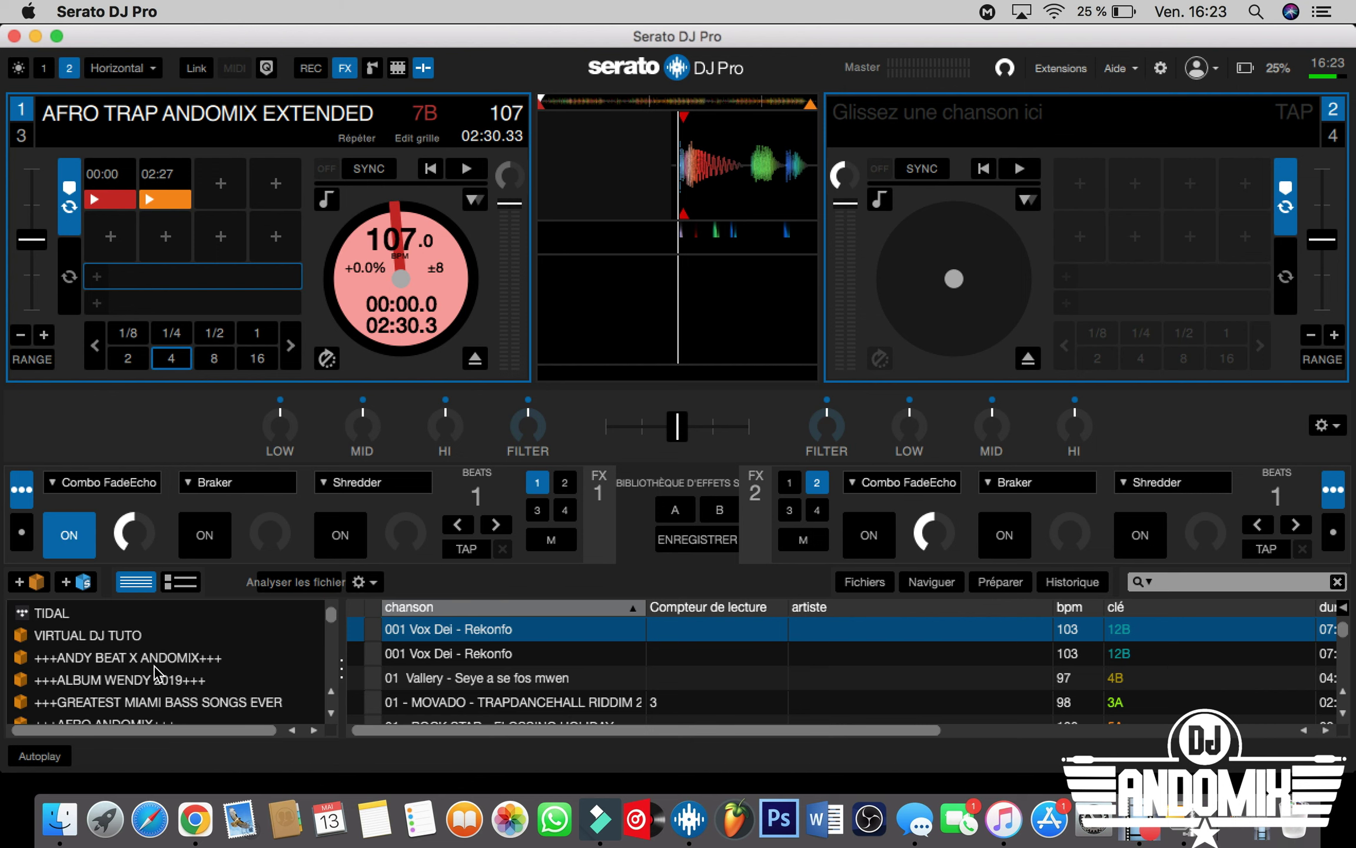
click(1161, 69)
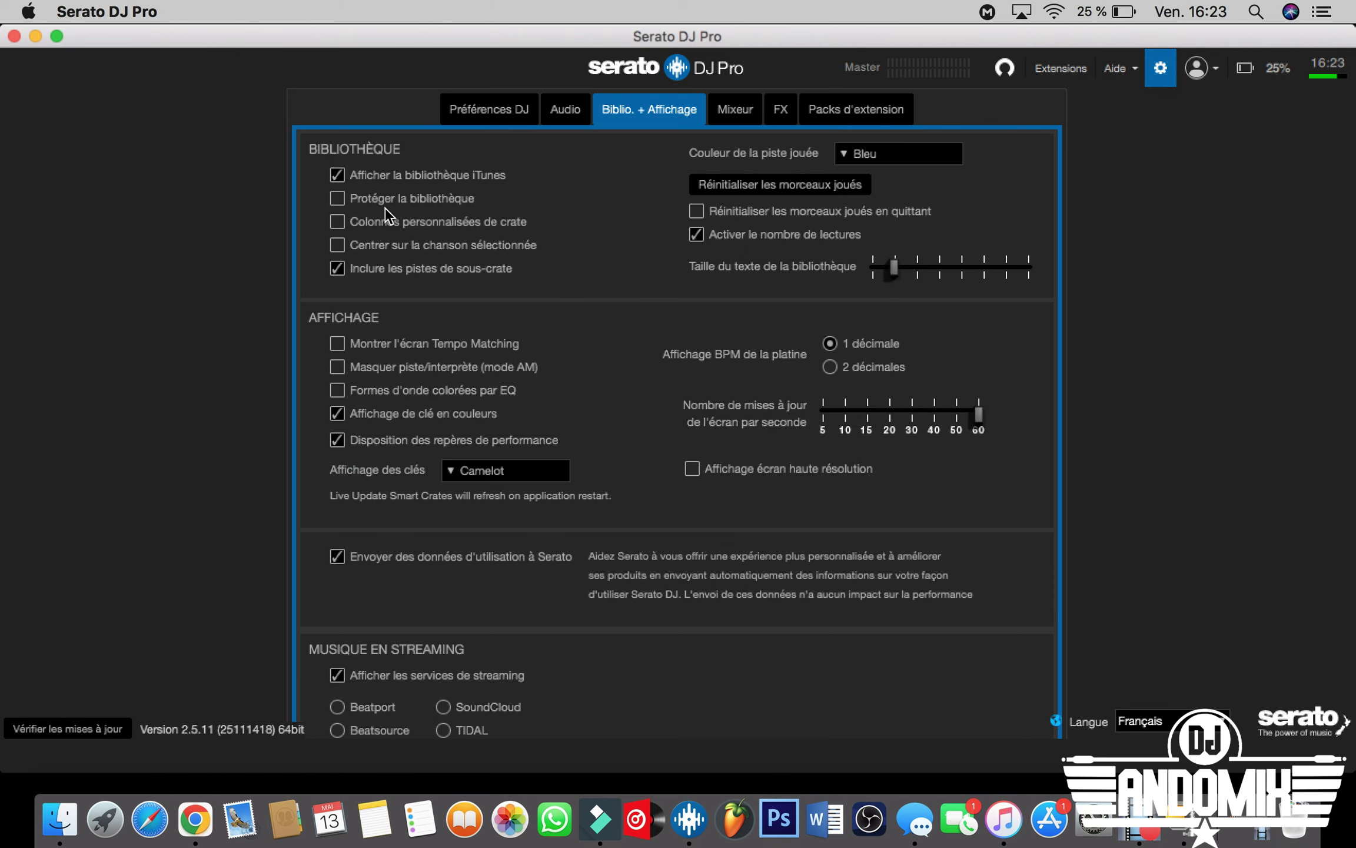
click(337, 198)
click(1161, 69)
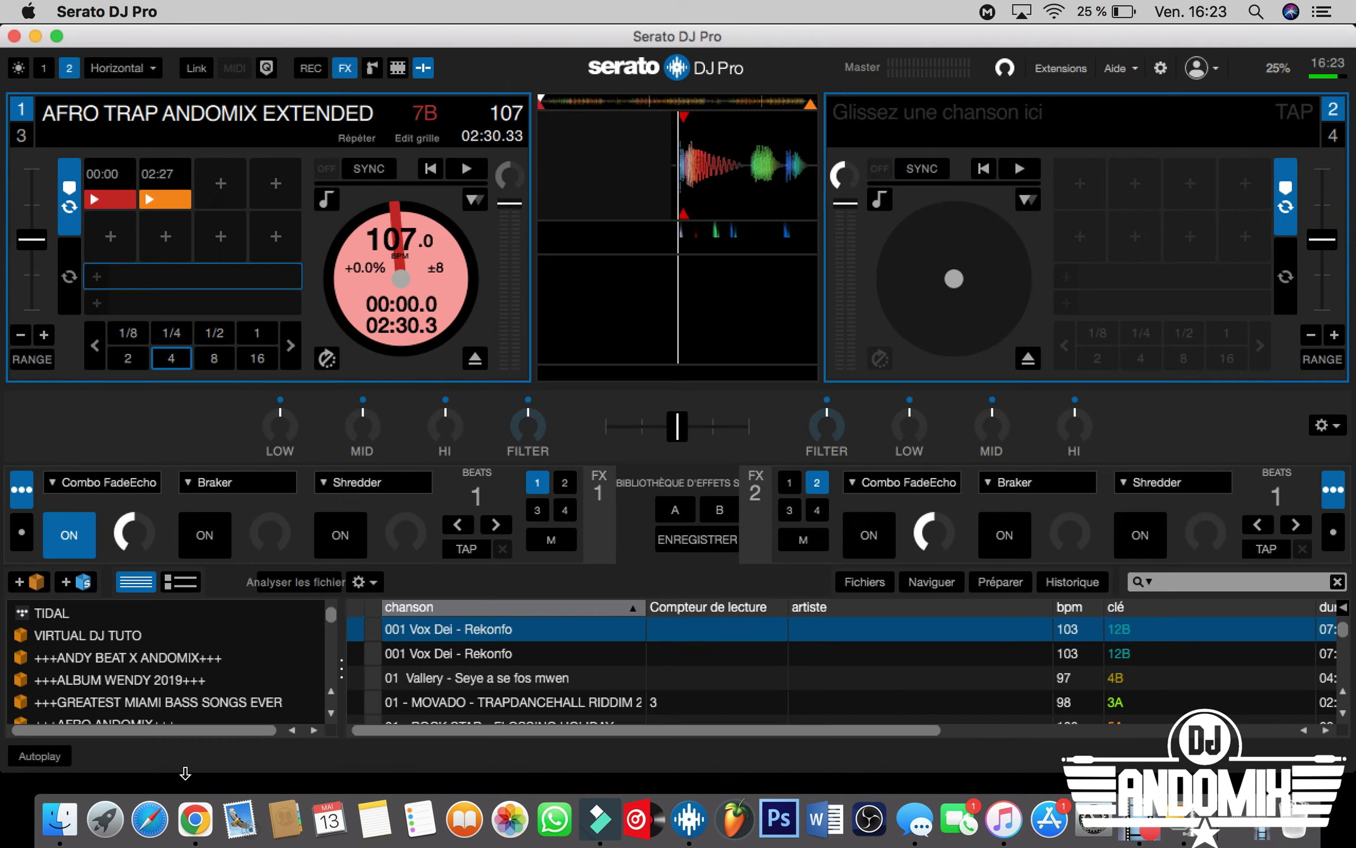
Select the +++GREATEST MIAMI BASS SONGS EVER crate and try to delete it
click(147, 702)
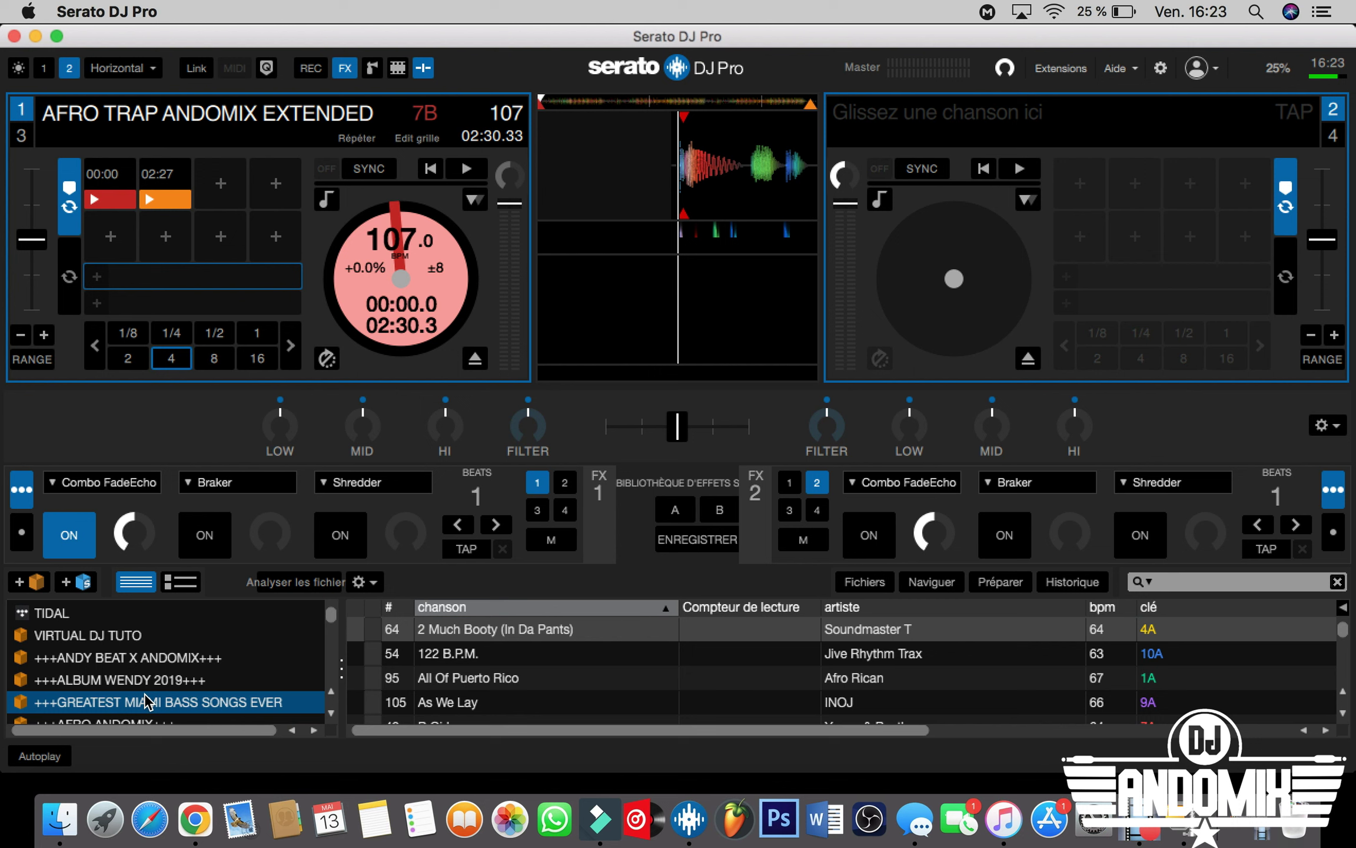
key(Delete)
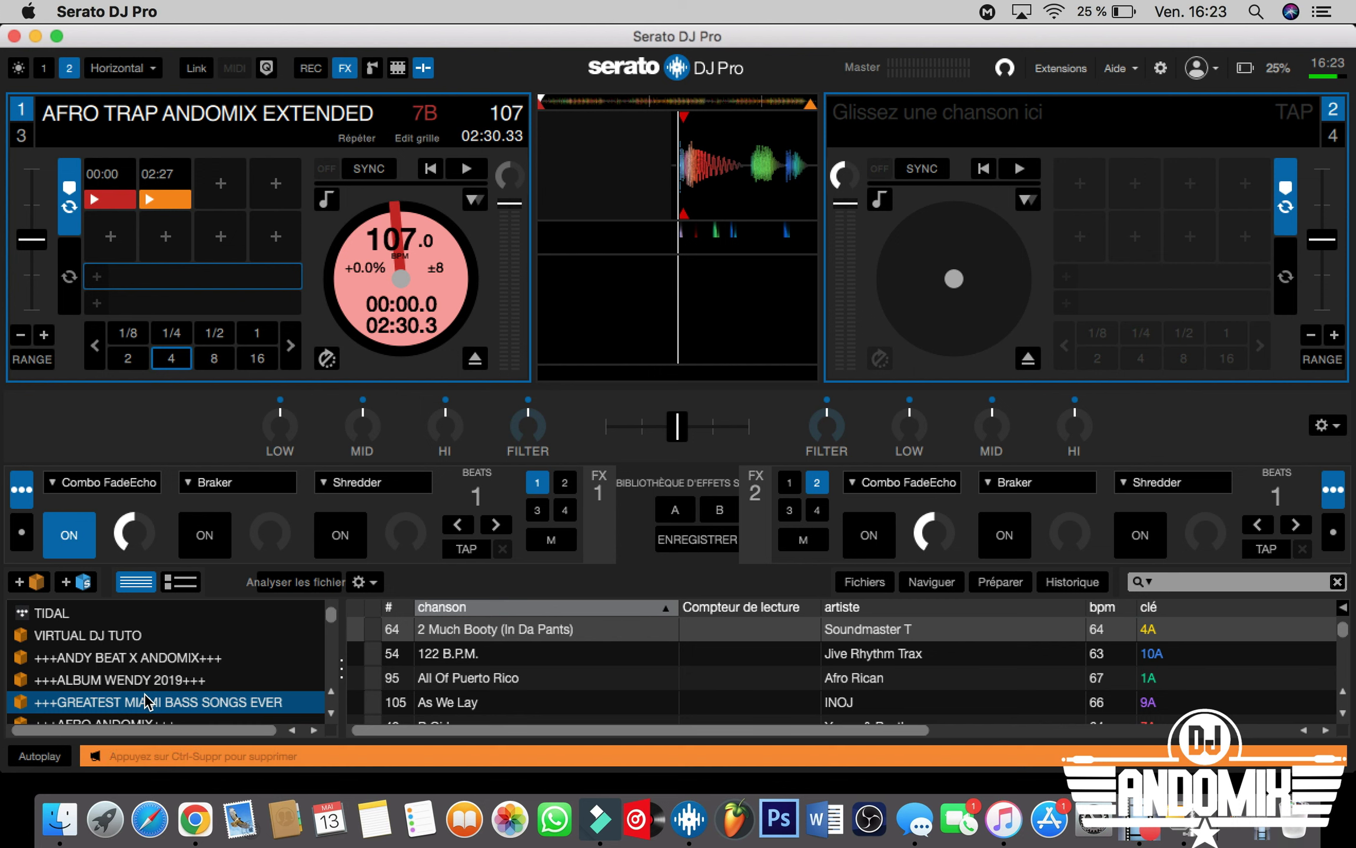